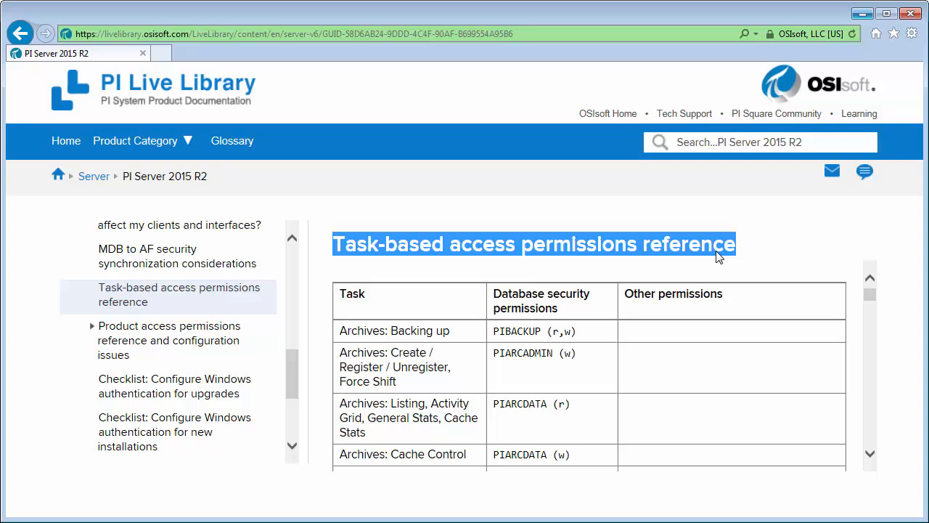
pyautogui.moveTo(396, 291); pyautogui.dragTo(442, 258)
pyautogui.moveTo(594, 292); pyautogui.dragTo(626, 266)
pyautogui.moveTo(621, 285); pyautogui.dragTo(724, 308)
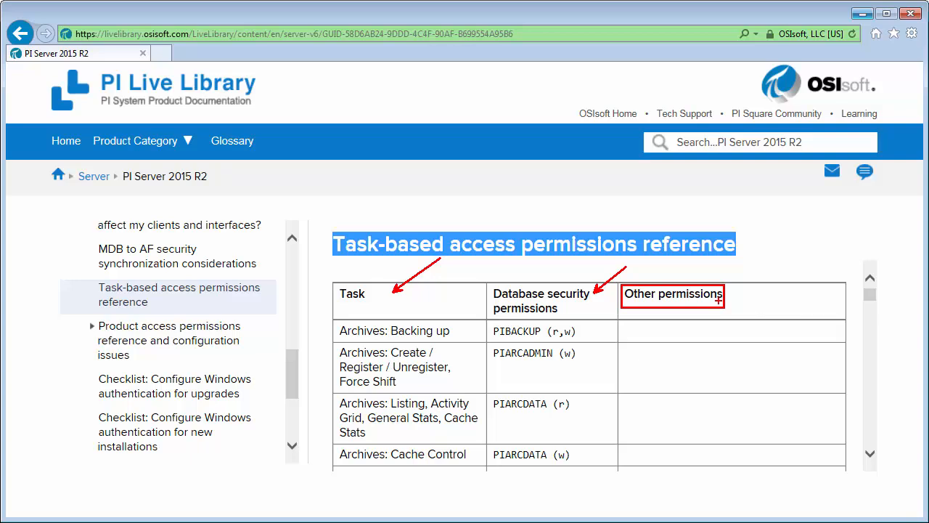
pyautogui.press('Escape')
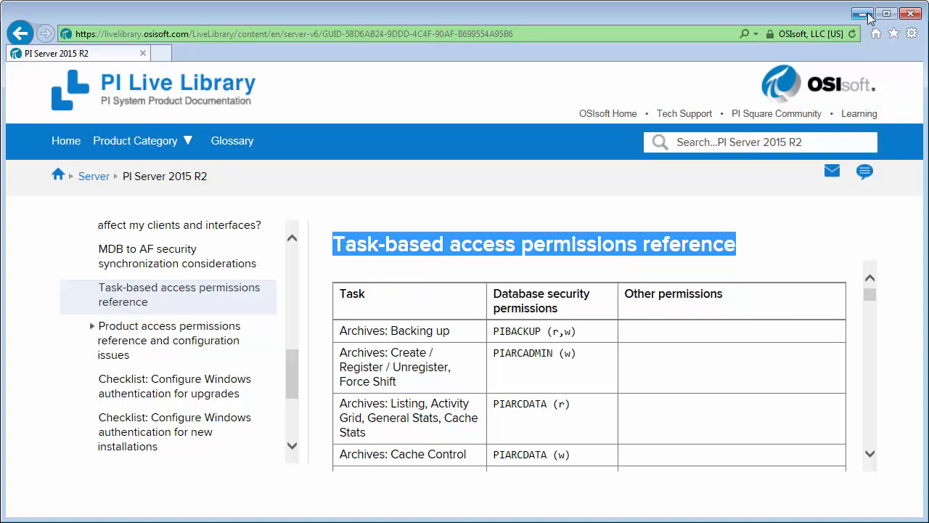
# Switch from the documentation page to PI System Management Tools and examine the access permissions in the Database Security table
pyautogui.click(863, 14)
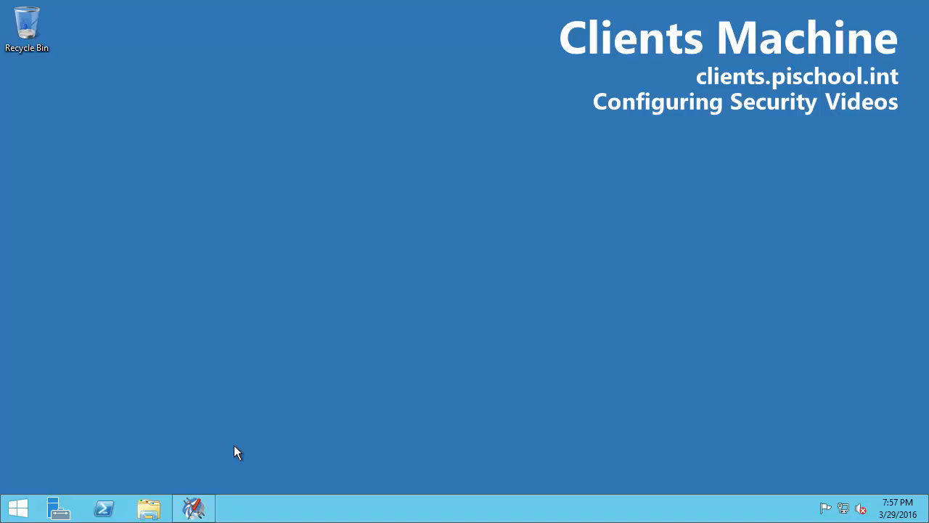
pyautogui.click(196, 507)
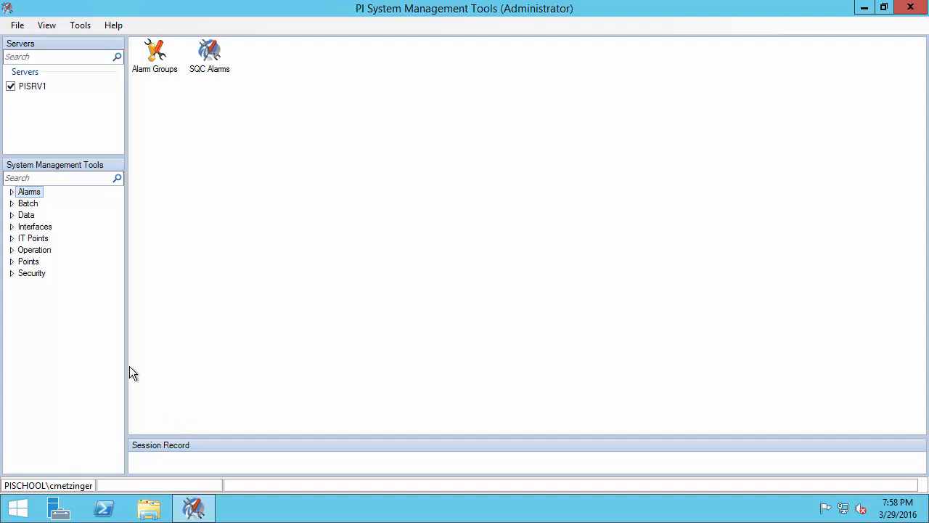
pyautogui.click(12, 274)
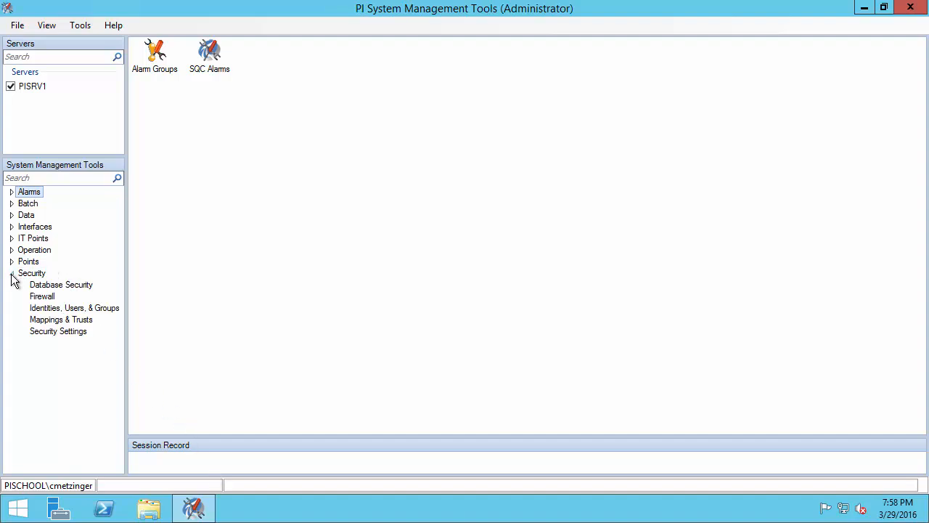
pyautogui.click(69, 285)
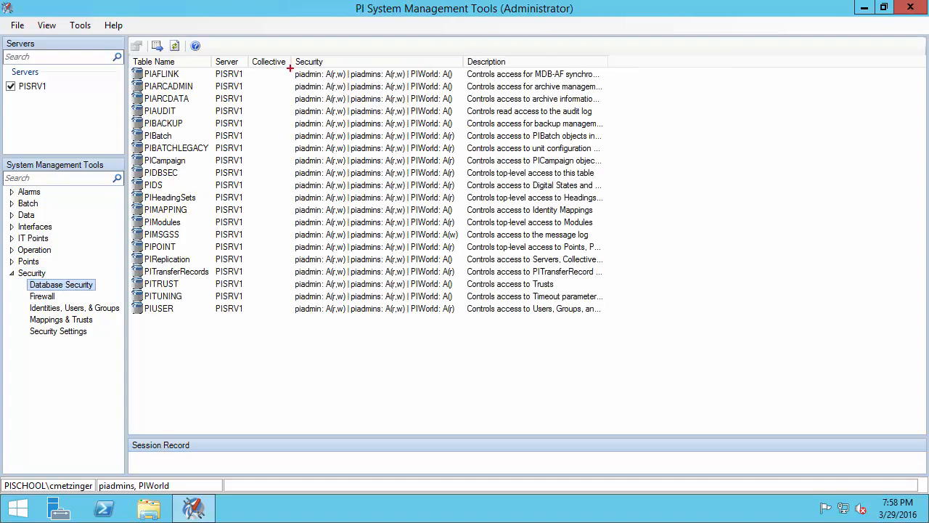
pyautogui.moveTo(288, 50)
pyautogui.mouseDown()
pyautogui.moveTo(386, 254)
pyautogui.moveTo(462, 318)
pyautogui.mouseUp()
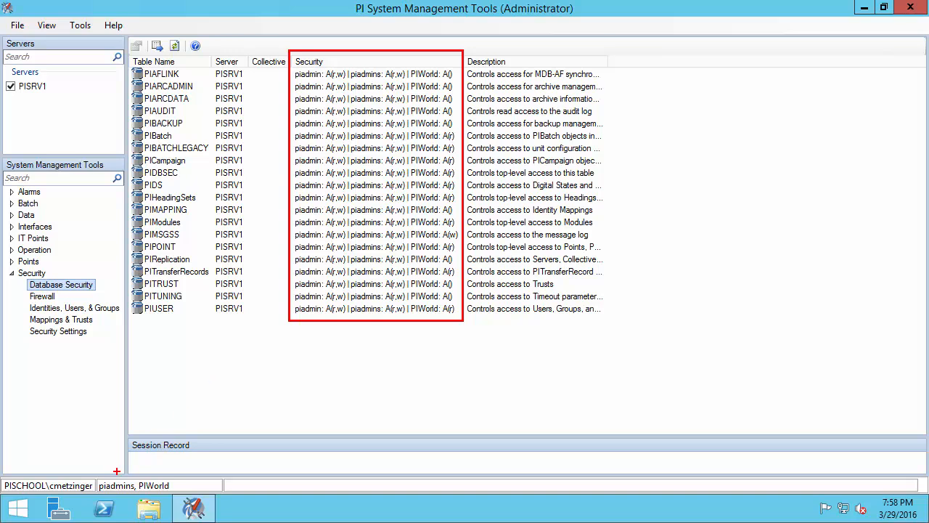
pyautogui.moveTo(117, 472); pyautogui.dragTo(143, 436)
pyautogui.moveTo(342, 325); pyautogui.dragTo(160, 425)
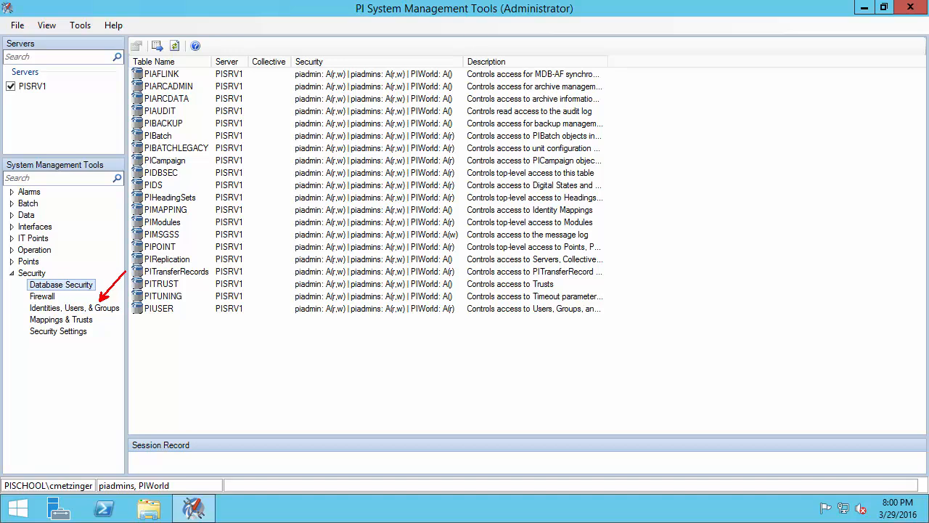
# Open the Identities, Users, & Groups tool and review the existing PI identities on PISRV1
pyautogui.click(104, 311)
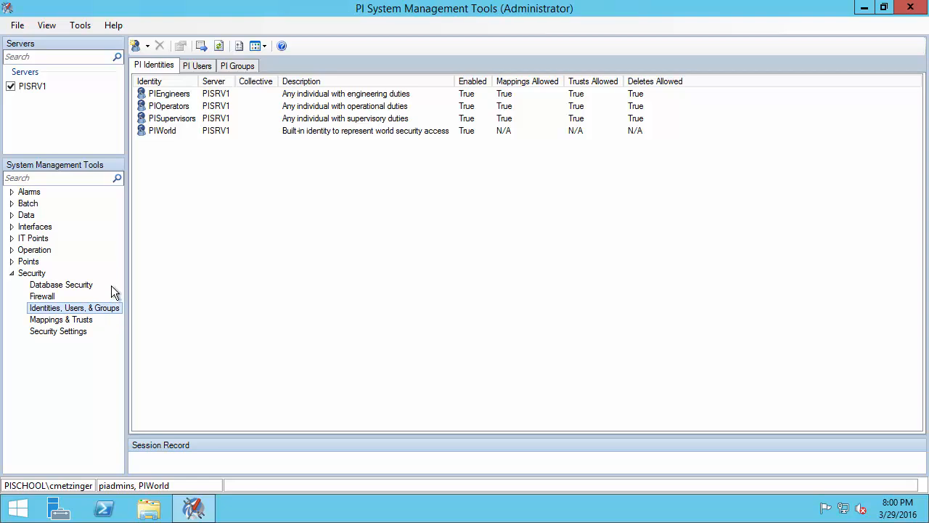
pyautogui.moveTo(130, 73)
pyautogui.mouseDown()
pyautogui.moveTo(144, 113)
pyautogui.moveTo(192, 142)
pyautogui.moveTo(243, 142)
pyautogui.mouseUp()
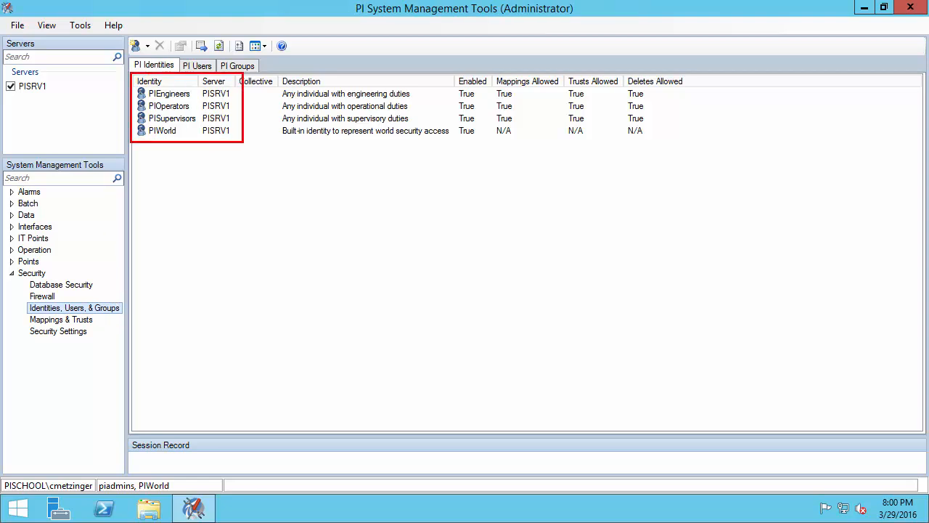
pyautogui.moveTo(211, 94)
pyautogui.mouseDown()
pyautogui.moveTo(196, 94)
pyautogui.moveTo(228, 104)
pyautogui.moveTo(233, 144)
pyautogui.mouseUp()
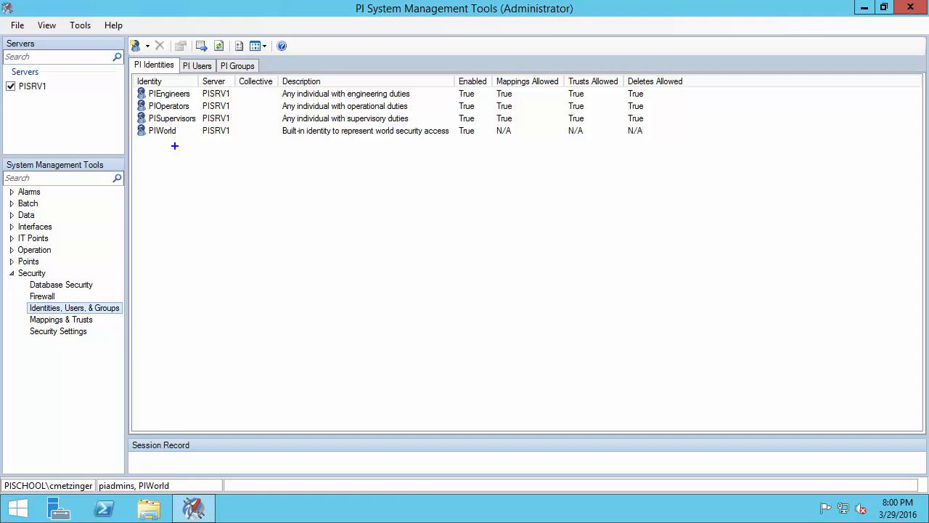
pyautogui.moveTo(134, 120); pyautogui.dragTo(187, 144)
pyautogui.moveTo(193, 133); pyautogui.dragTo(237, 154)
# Create a PI identity named "All Company" on PISRV1 with the description "Any company employee excluding external consultants"
pyautogui.rightClick(176, 169)
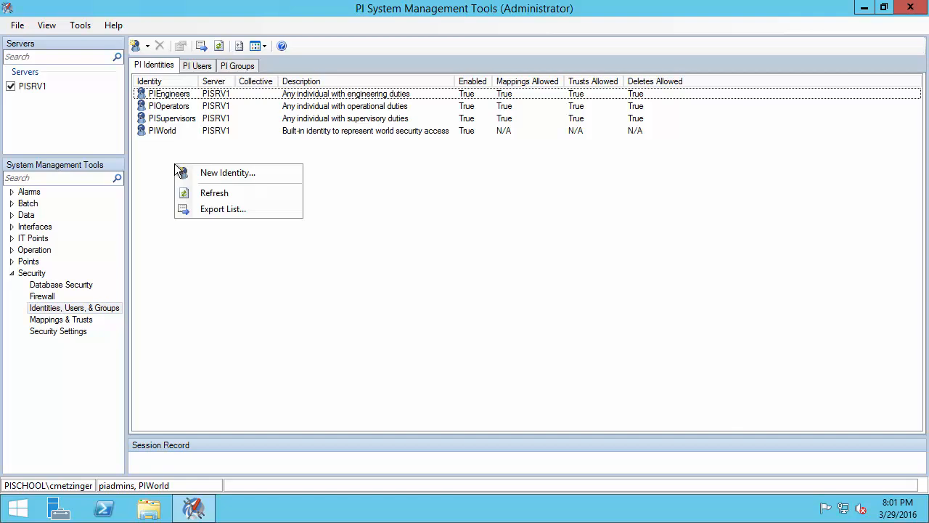
pyautogui.click(243, 174)
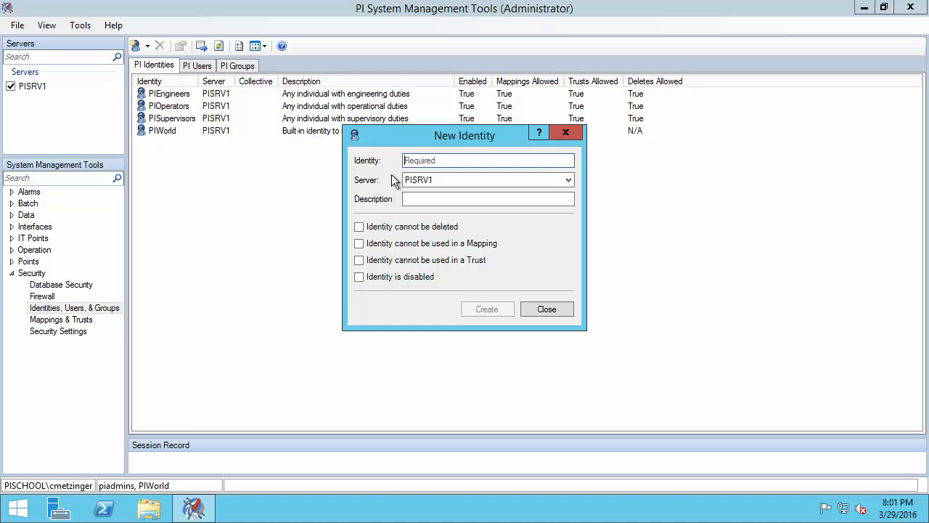
pyautogui.write('Al')
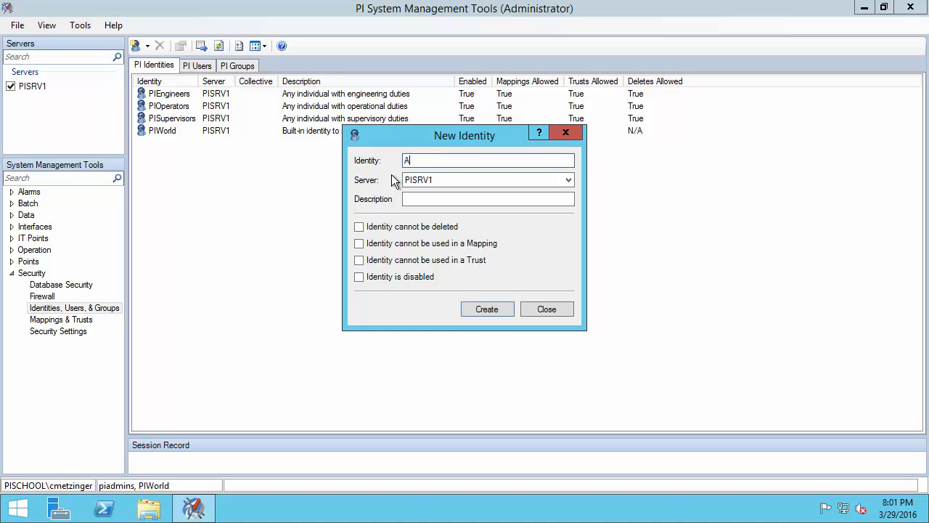
pyautogui.write('l Company')
pyautogui.press('Tab')
pyautogui.press('Tab')
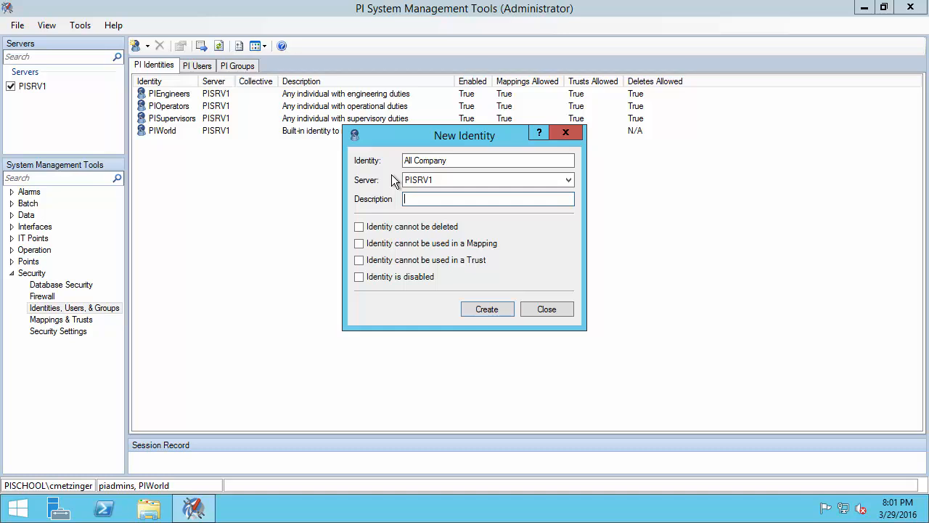
pyautogui.write('Any company employee excluding external consultants')
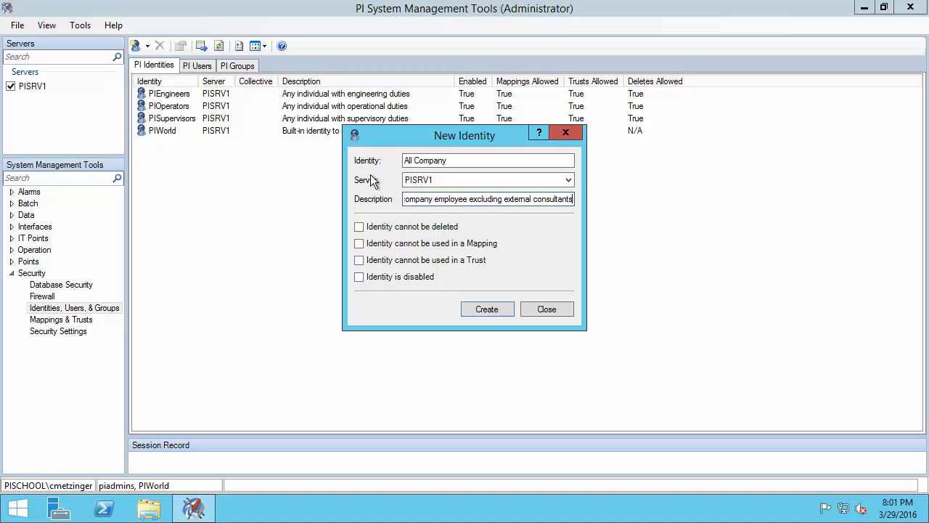
pyautogui.click(486, 309)
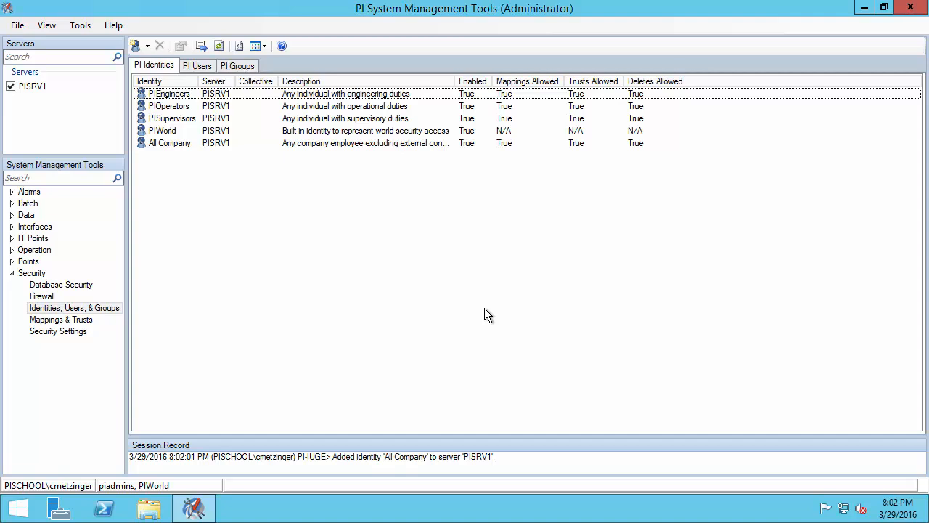
# Create a PI identity named "Consultants" on PISRV1 with the description "Any external consultant"
pyautogui.rightClick(469, 275)
pyautogui.click(486, 284)
pyautogui.write('Consultants')
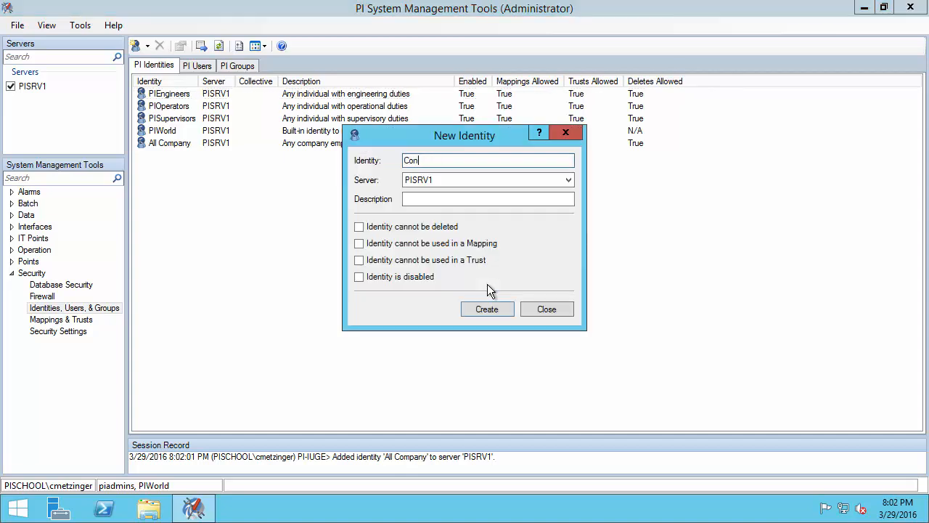
pyautogui.press('Tab')
pyautogui.press('Tab')
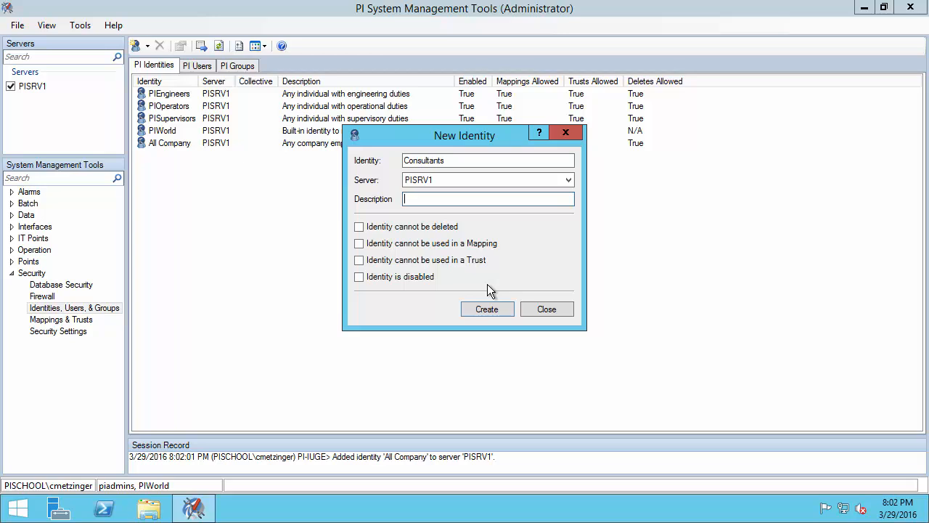
pyautogui.write('Any external consultant')
pyautogui.click(490, 311)
# Create a PI identity named "PI Coresight" on PISRV1 with the description "PI Coresight"
pyautogui.rightClick(384, 211)
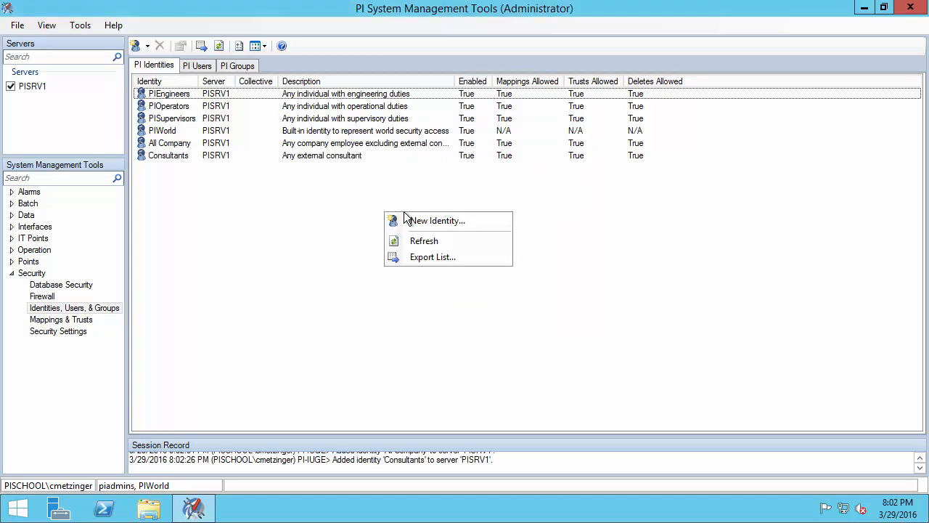
pyautogui.click(418, 218)
pyautogui.write('PI Coresight')
pyautogui.press('Tab')
pyautogui.press('Tab')
pyautogui.write('PI Coresight')
pyautogui.press('Return')
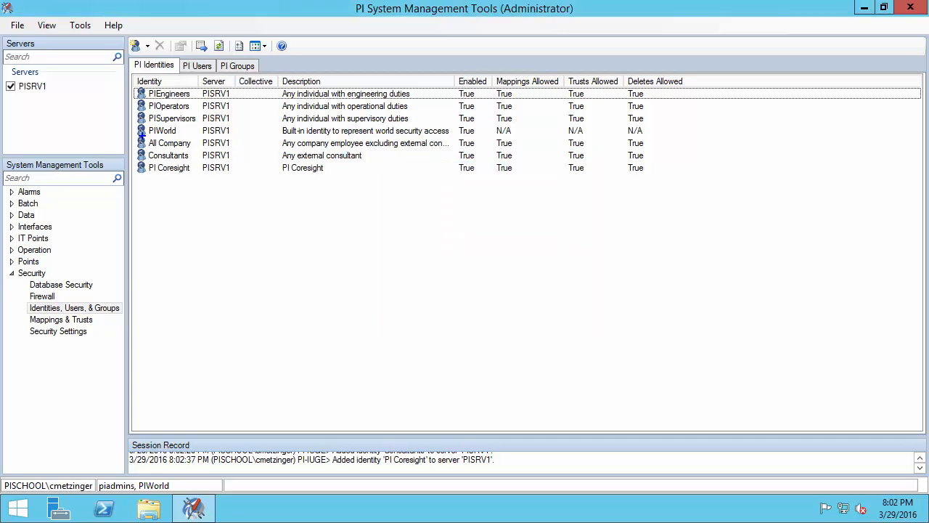
pyautogui.moveTo(135, 137); pyautogui.dragTo(477, 182)
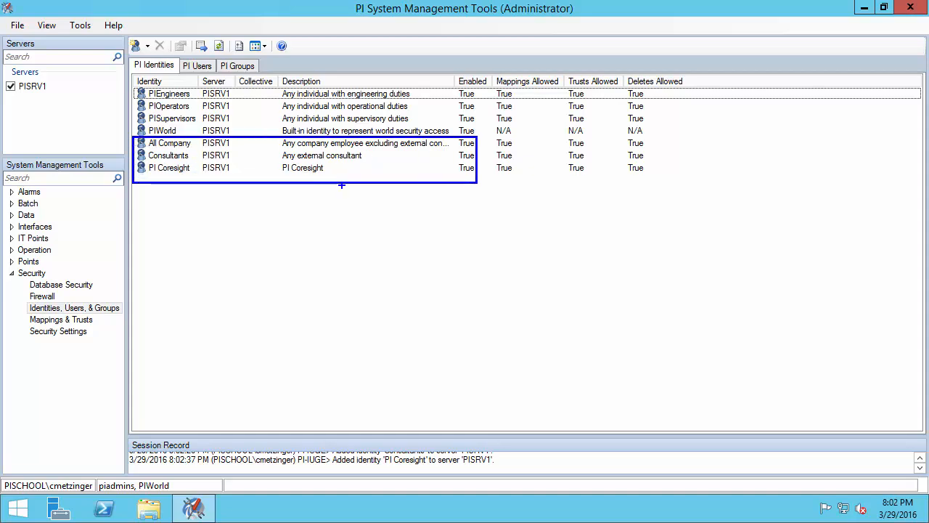
pyautogui.moveTo(346, 193); pyautogui.dragTo(404, 243)
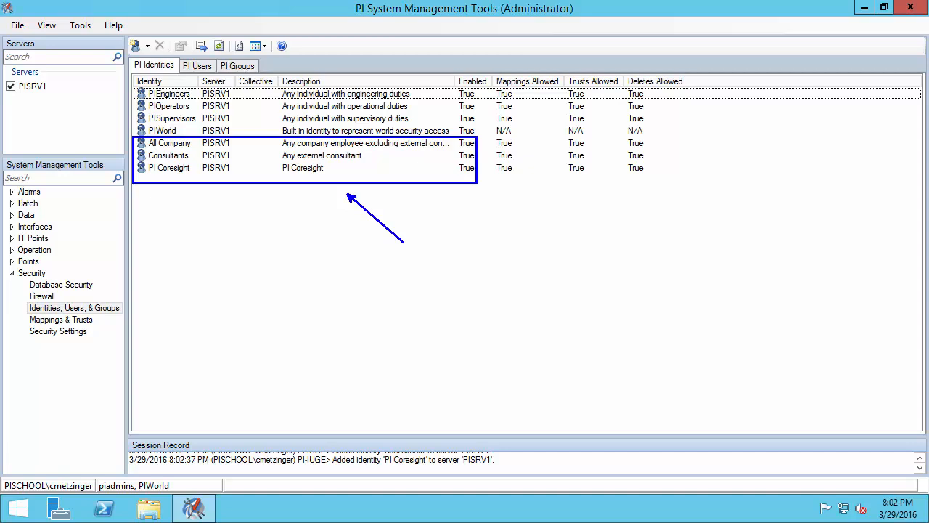
pyautogui.press('Escape')
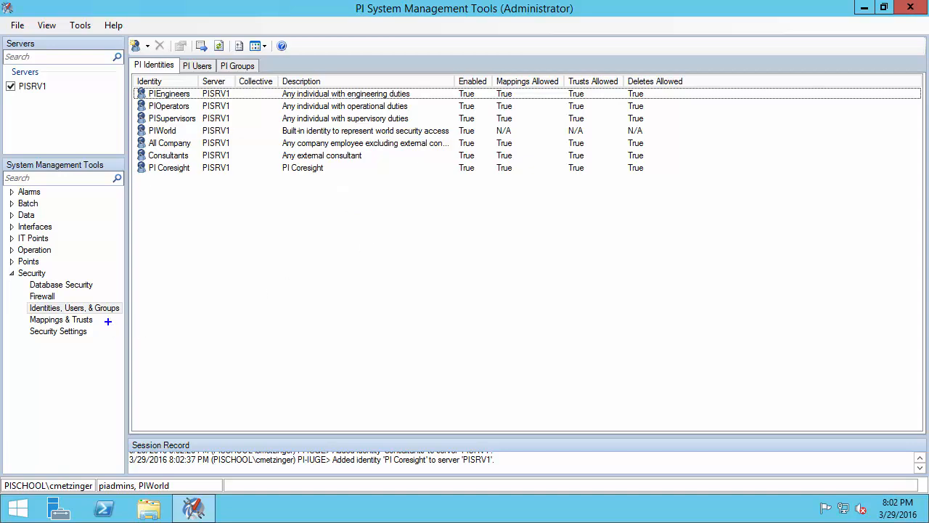
pyautogui.moveTo(99, 317); pyautogui.dragTo(131, 296)
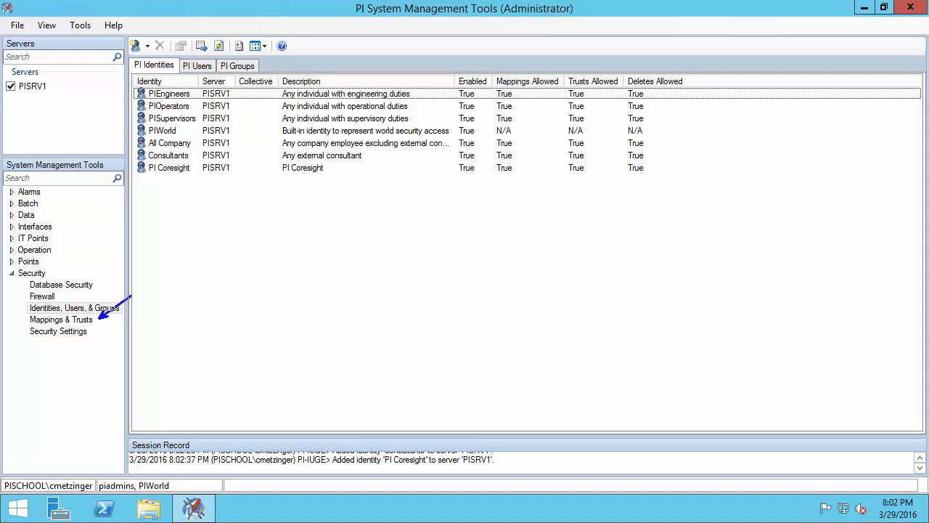
# Start a new mapping in Mappings & Trusts and look up "All Company" to set PISCHOOL\All Company Group as its Windows account
pyautogui.click(92, 321)
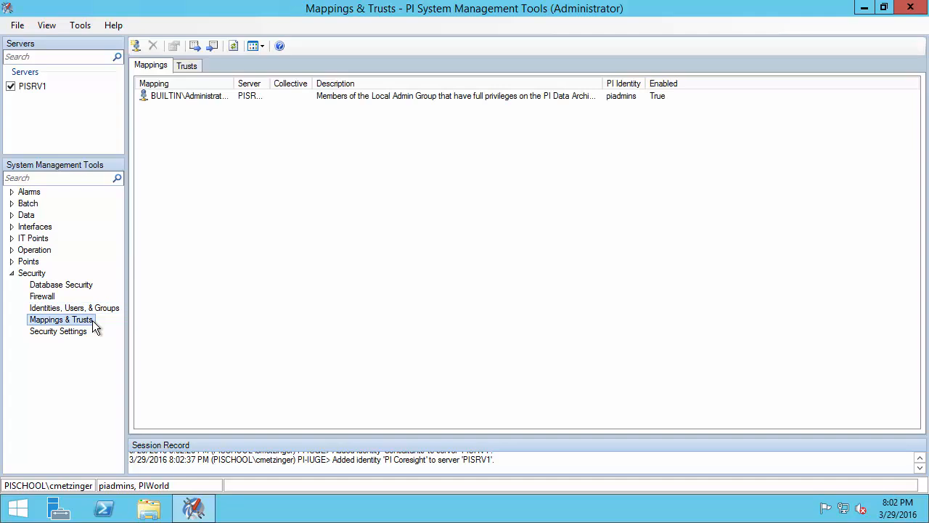
pyautogui.rightClick(217, 162)
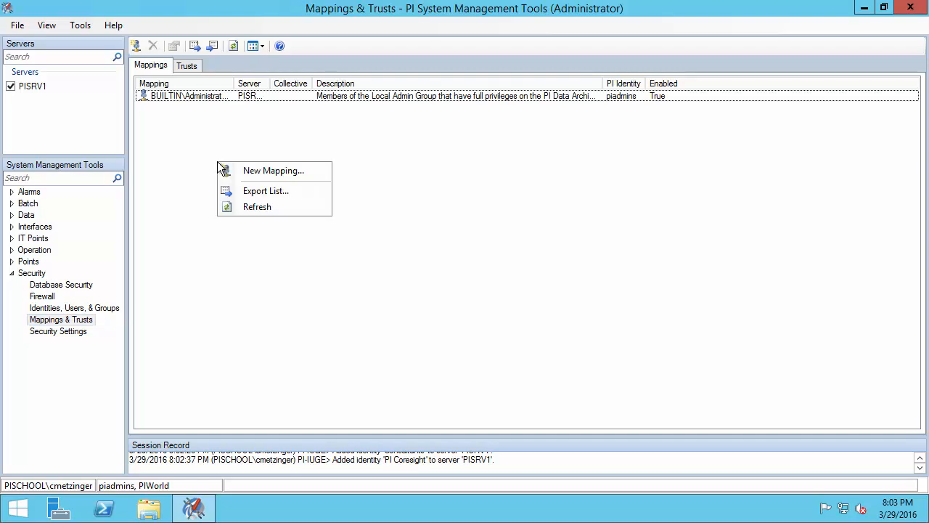
pyautogui.click(285, 172)
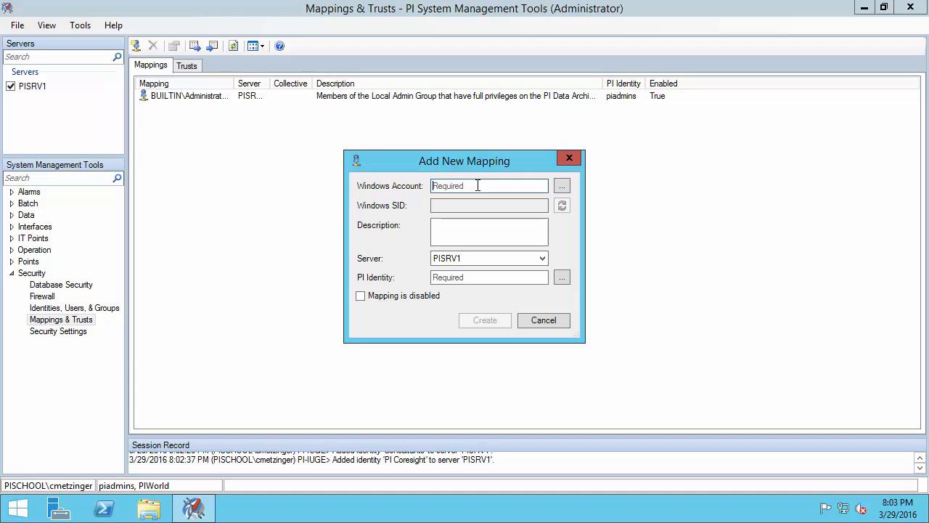
pyautogui.click(563, 186)
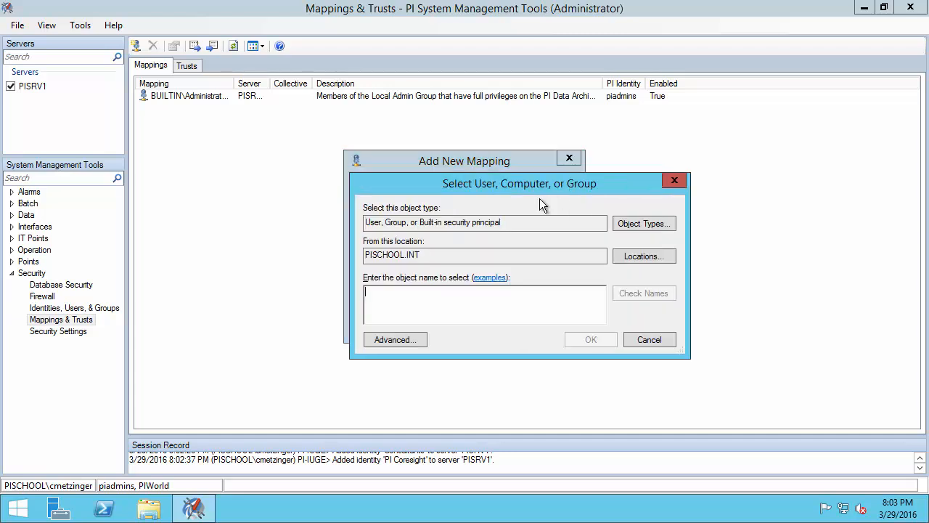
pyautogui.write('All COmp')
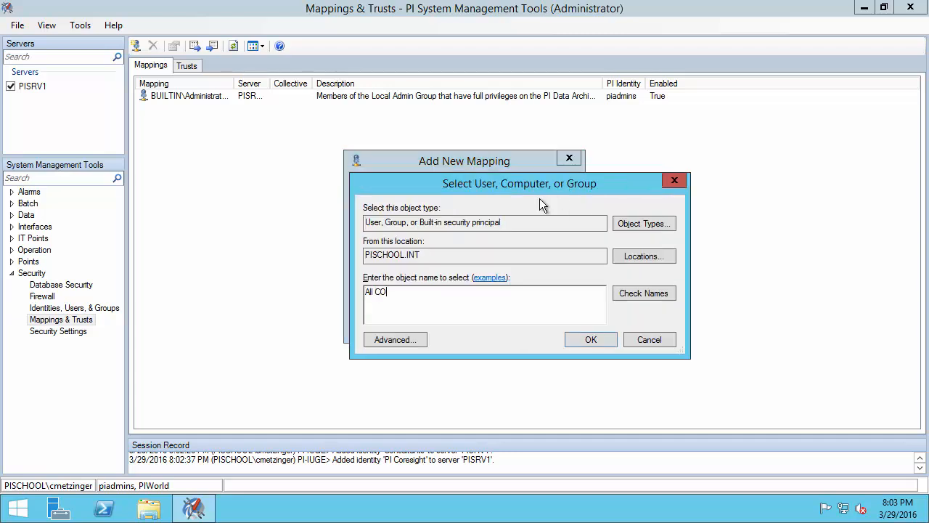
pyautogui.press('BackSpace')
pyautogui.press('BackSpace')
pyautogui.press('BackSpace')
pyautogui.press('BackSpace')
pyautogui.write('Company')
pyautogui.press('Return')
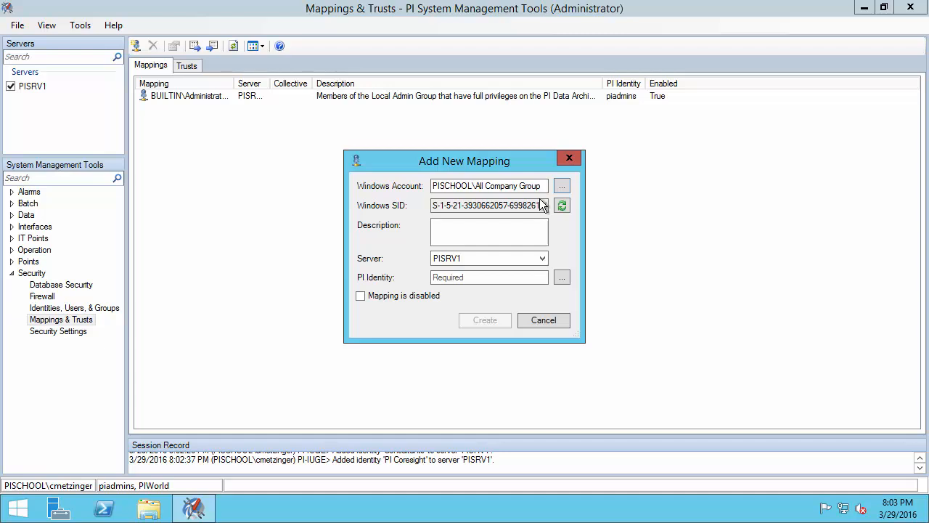
# Describe the mapping as "Members of the All Company Domain Group", assign the PI identity All Company, and create it
pyautogui.click(482, 229)
pyautogui.write('Members of the All Company Domain Group')
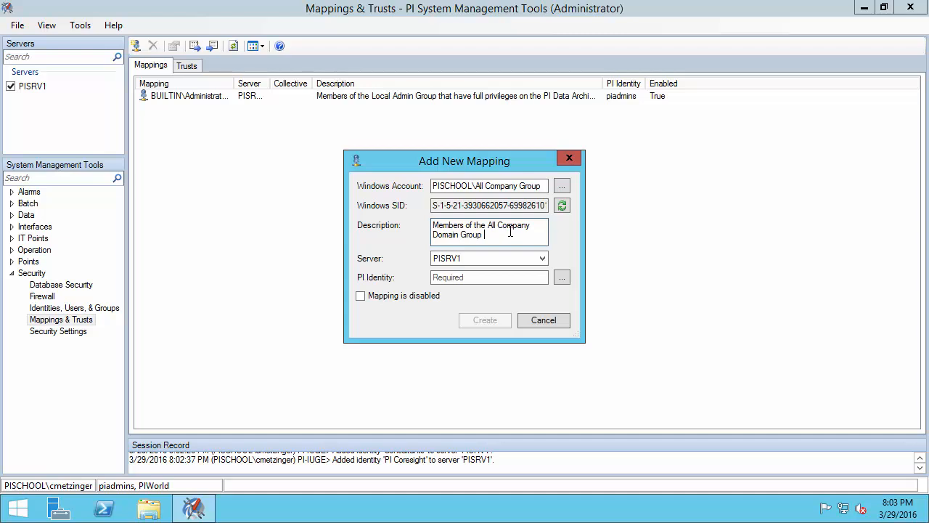
pyautogui.click(563, 276)
pyautogui.click(455, 259)
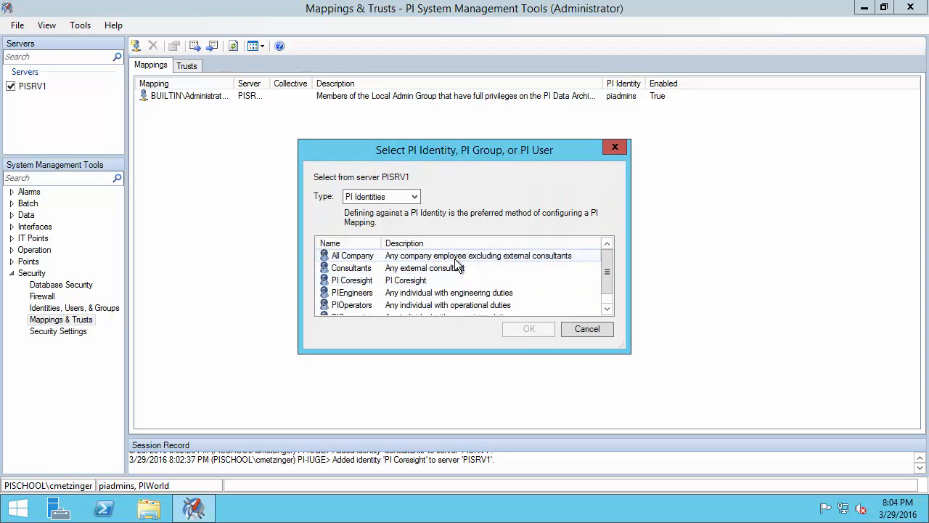
pyautogui.click(528, 330)
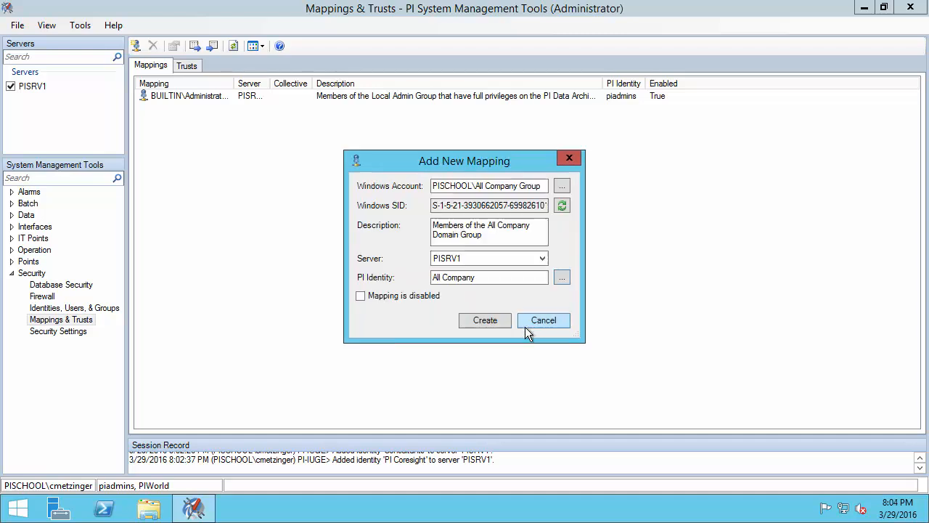
pyautogui.click(495, 327)
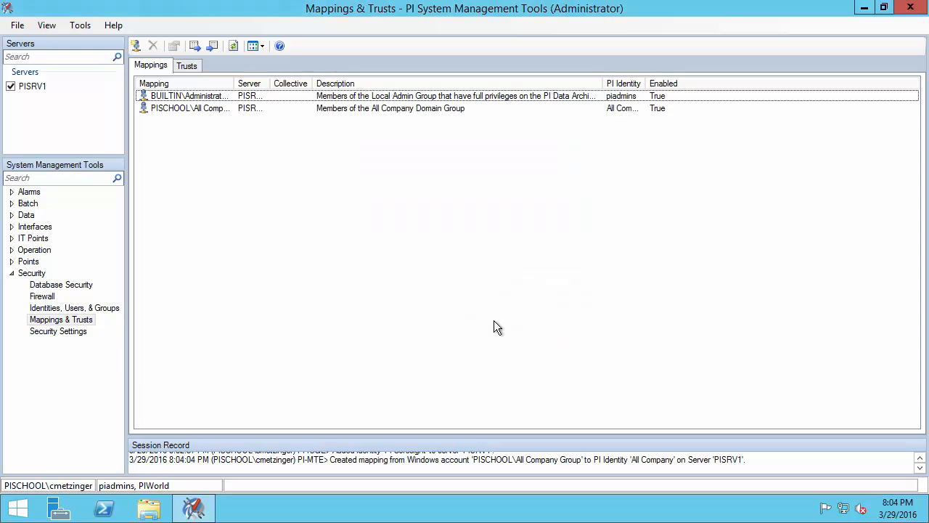
# Start a new mapping and look up "consultan" to set PISCHOOL\Consultants Group as its Windows account
pyautogui.rightClick(459, 140)
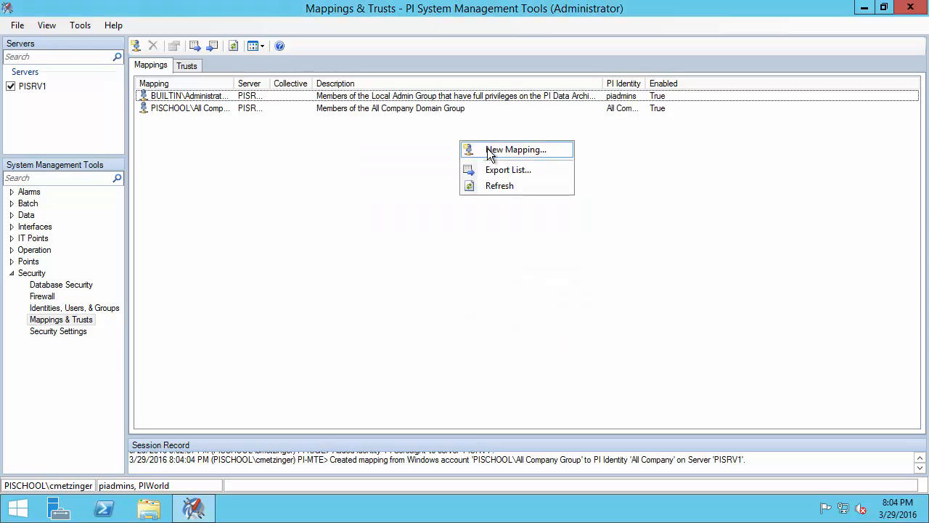
pyautogui.click(487, 148)
pyautogui.click(562, 186)
pyautogui.write('consultan')
pyautogui.press('Return')
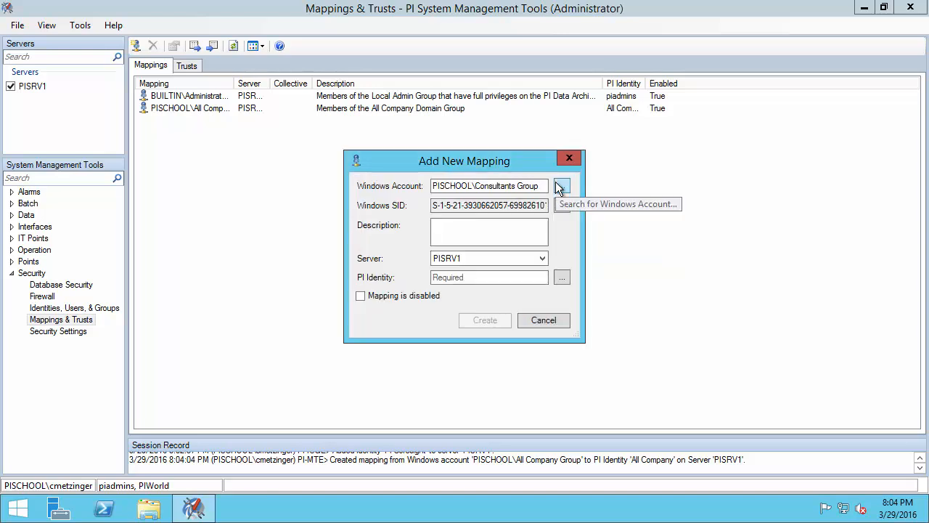
# Describe the mapping as "Members of the Consultants Domain Group", assign the PI identity Consultants, and create it
pyautogui.click(501, 226)
pyautogui.write('Mem')
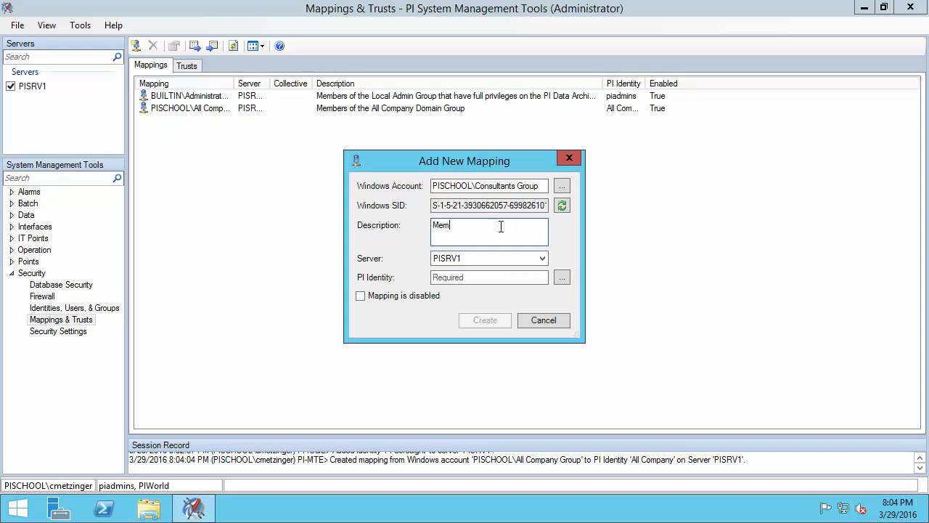
pyautogui.write('bers of the Consultants Domain Group')
pyautogui.click(563, 277)
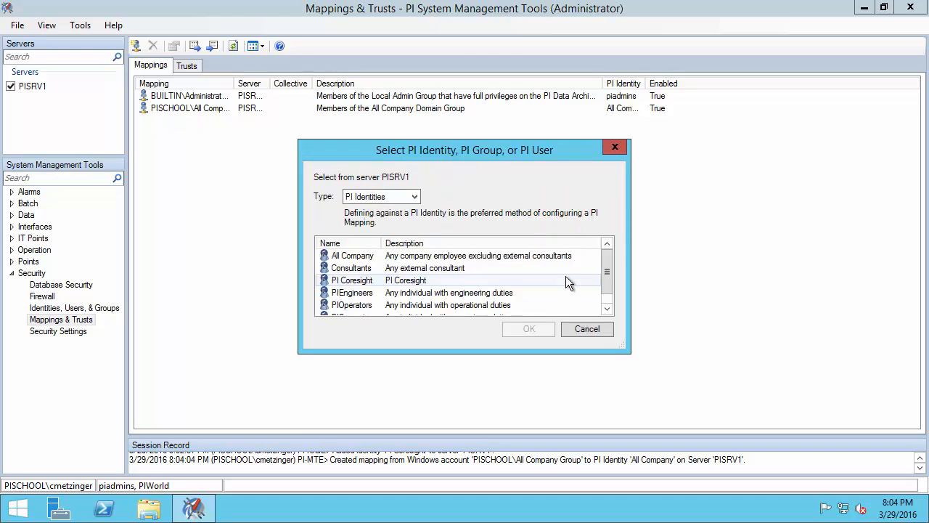
pyautogui.click(419, 271)
pyautogui.click(526, 324)
pyautogui.click(488, 321)
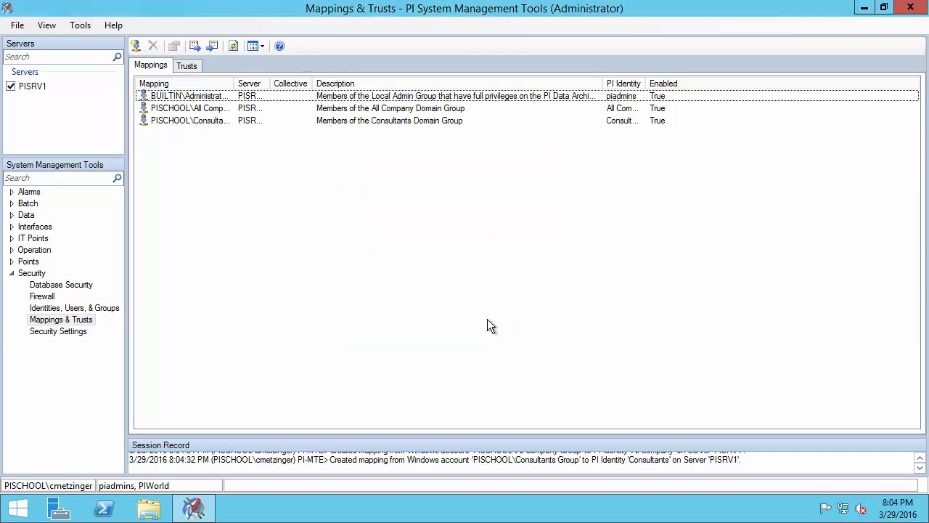
# Start another mapping and look up "svc-pi-coresight" to set PISCHOOL\svc-pi-coresight as its Windows account
pyautogui.rightClick(358, 138)
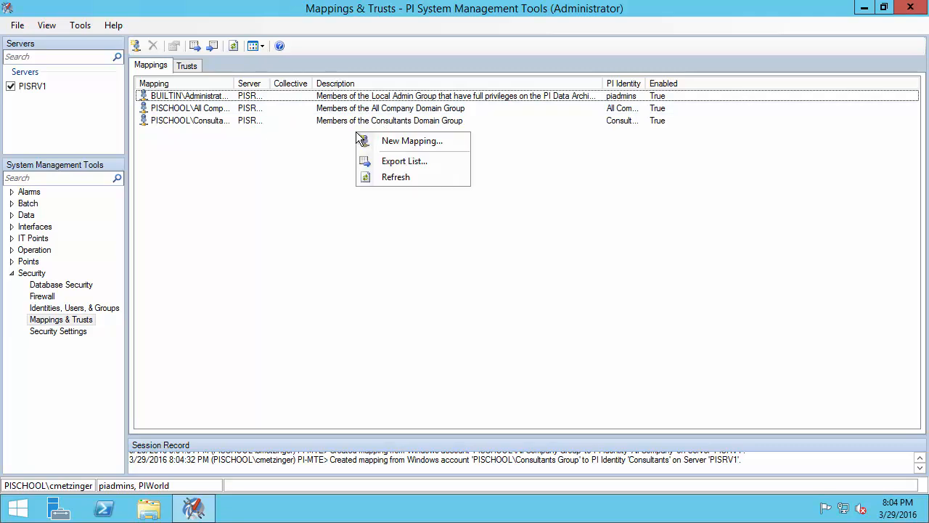
pyautogui.click(412, 140)
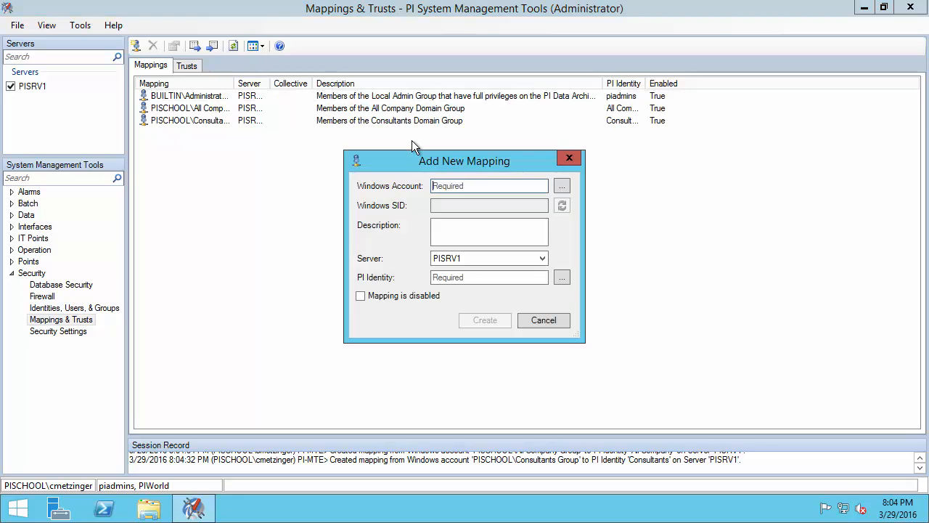
pyautogui.click(562, 186)
pyautogui.write('svc-')
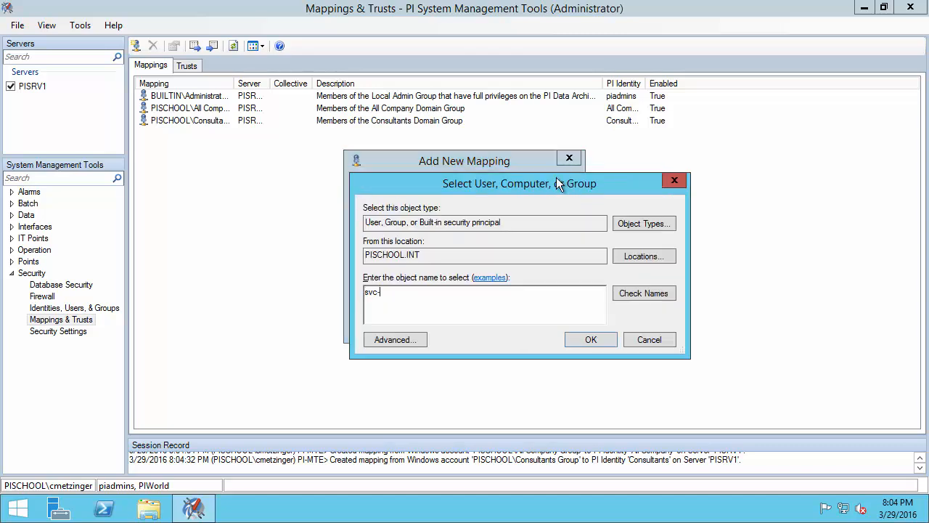
pyautogui.write('pi-coresight')
pyautogui.press('Return')
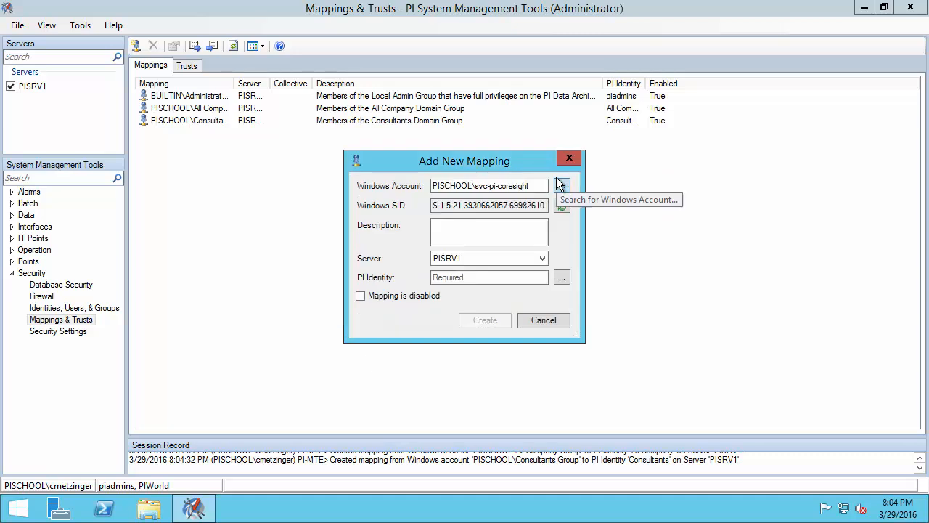
# Describe the mapping as "PI Coresight app pools and corresponding PI Web API Crawler service account", assign the PI identity PI Coresight, and create it
pyautogui.click(485, 226)
pyautogui.write('PI Coresight app po')
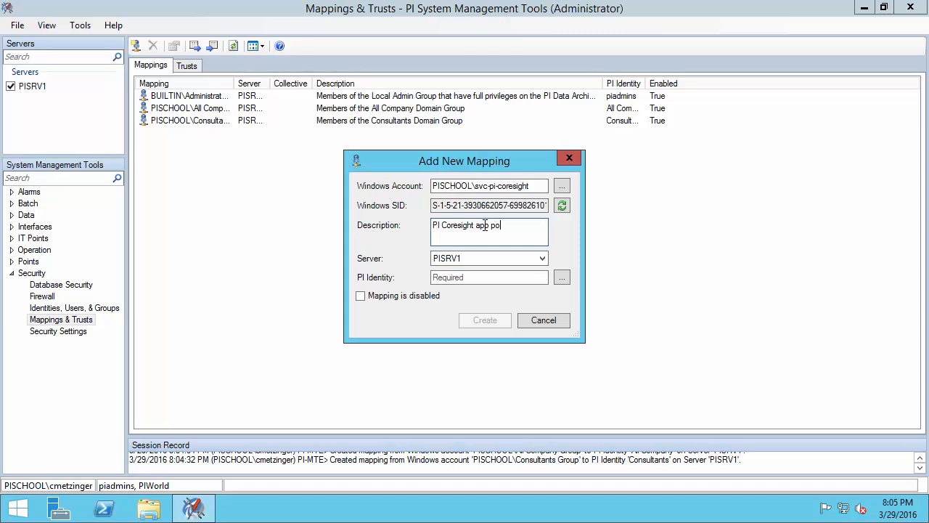
pyautogui.write('ols and corresponding PI W')
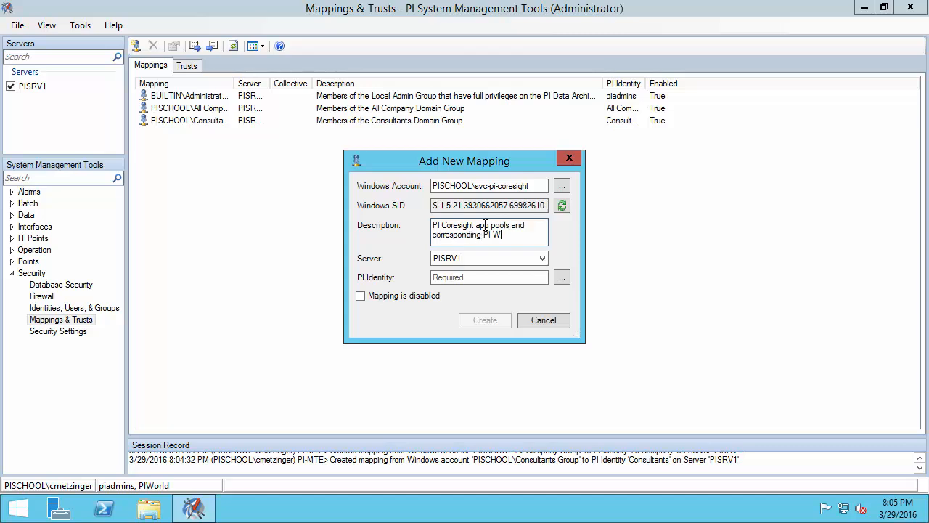
pyautogui.write('eb API Crawler ser')
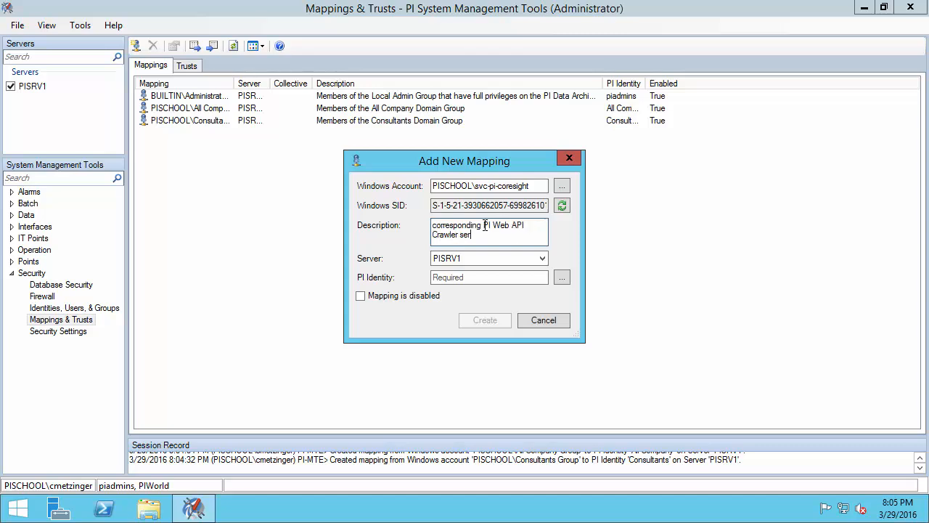
pyautogui.write('vice account')
pyautogui.click(564, 281)
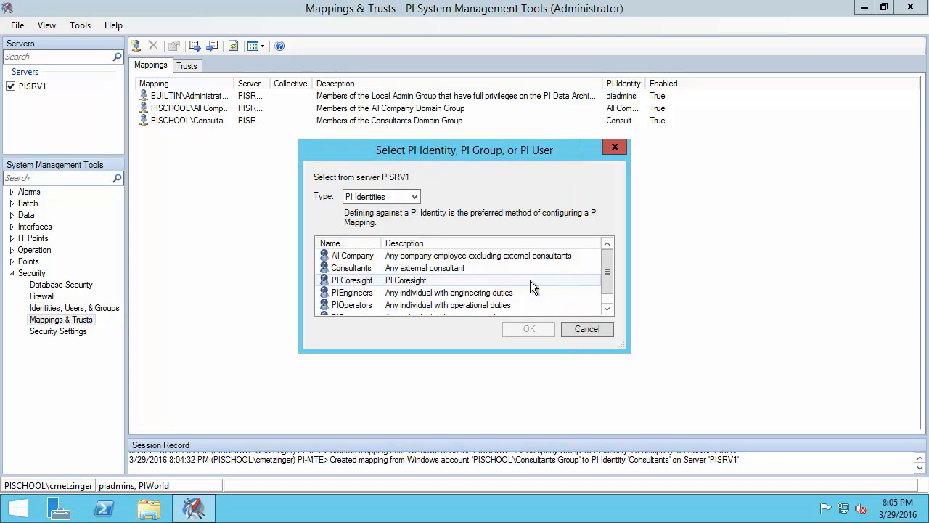
pyautogui.click(464, 280)
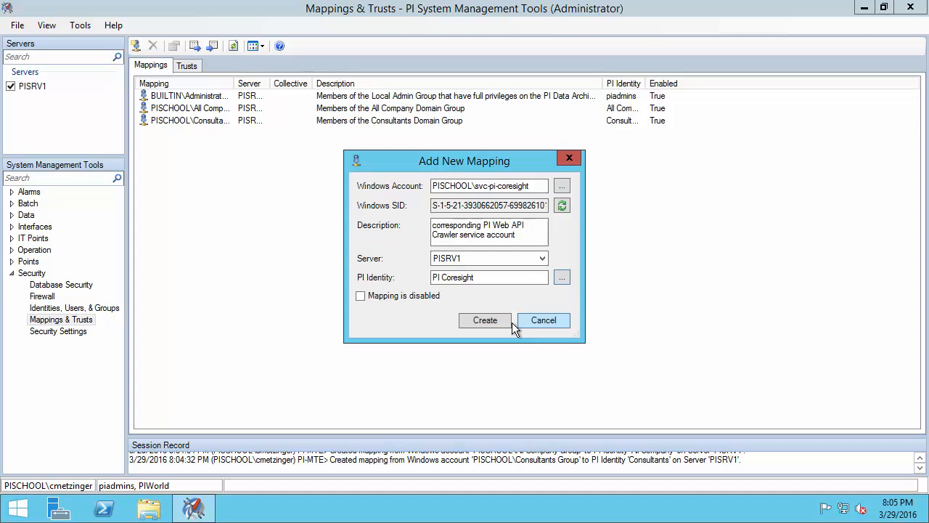
pyautogui.click(504, 324)
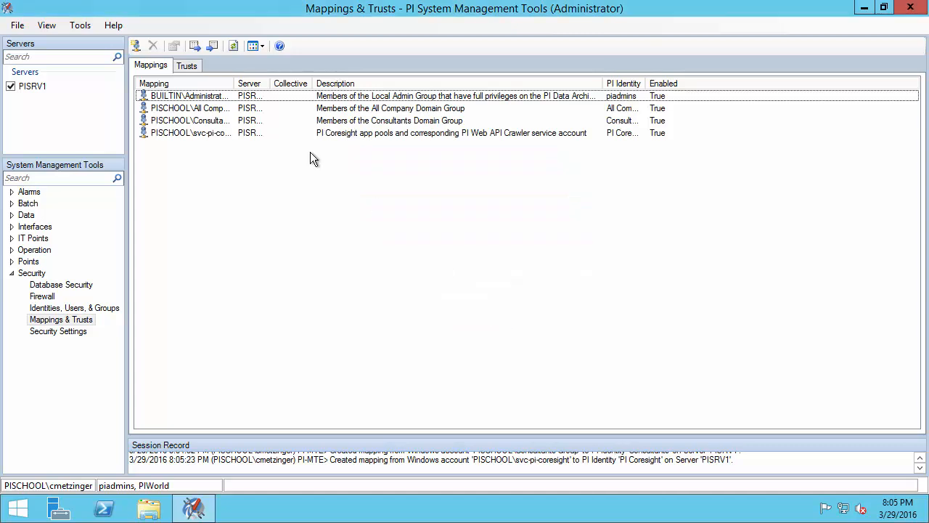
# Fit the Mapping, Description and PI Identity columns of the mappings list to their contents
pyautogui.doubleClick(231, 84)
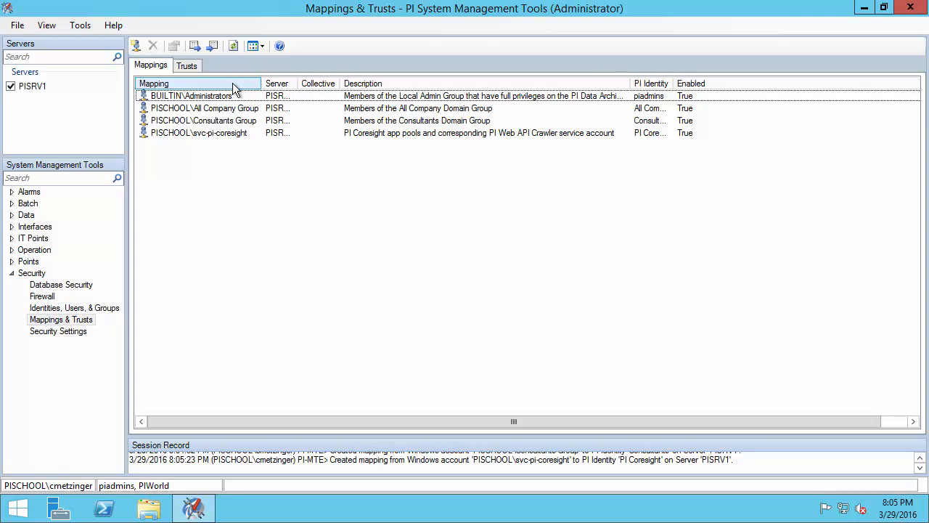
pyautogui.doubleClick(628, 85)
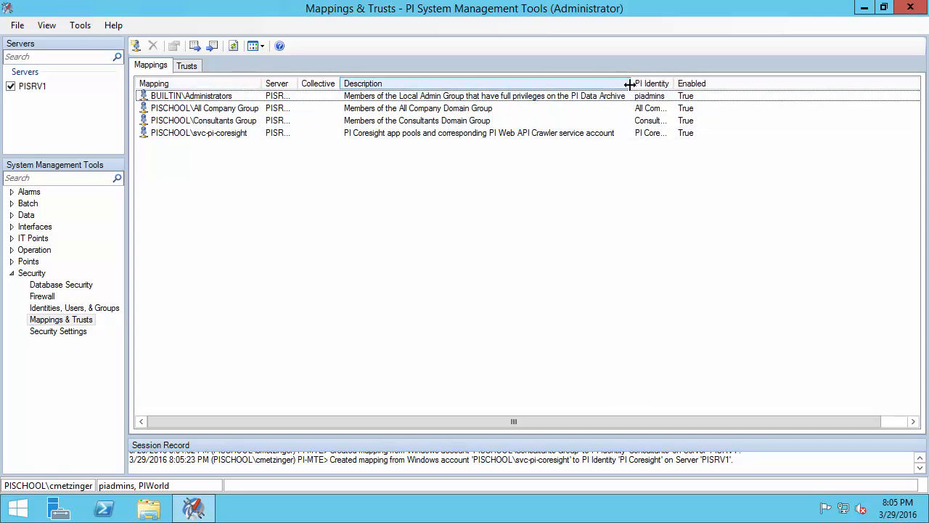
pyautogui.doubleClick(673, 82)
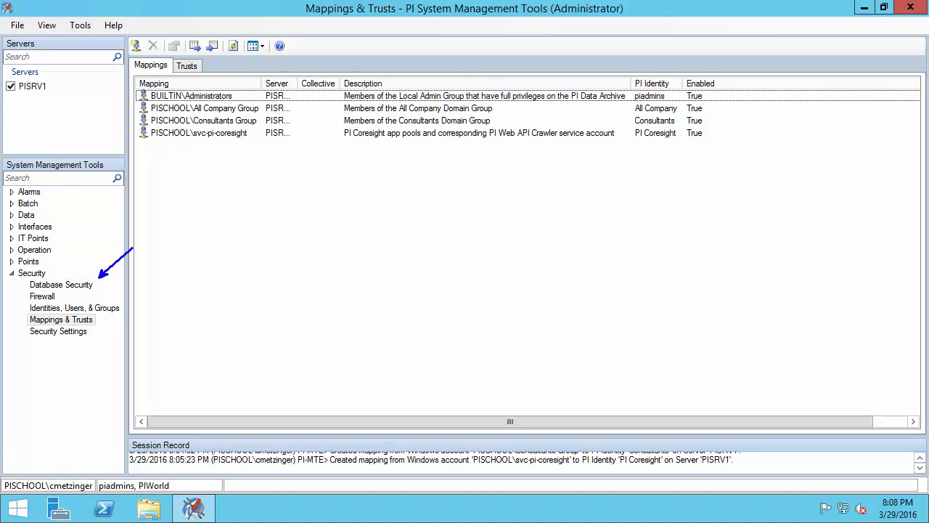
# In Database Security, give the PI identities All Company and Consultants read access to the PIPOINT table
pyautogui.click(80, 288)
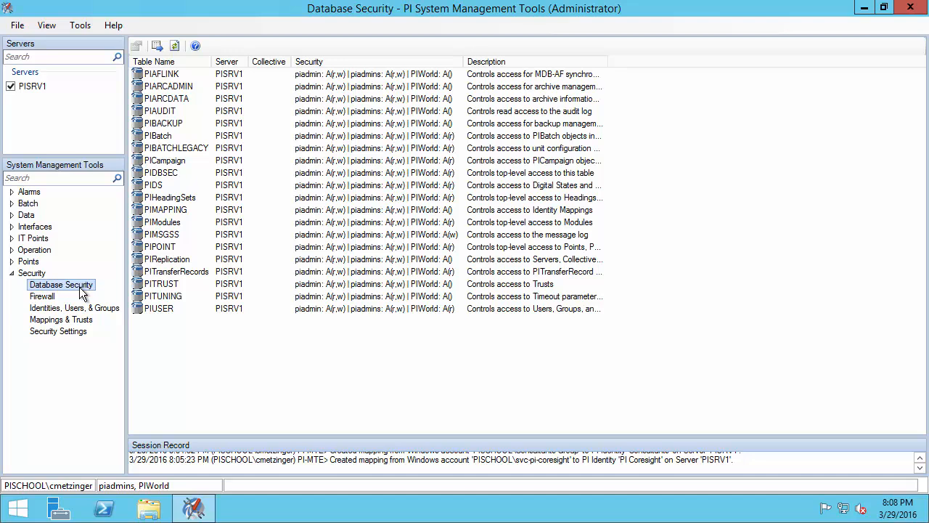
pyautogui.doubleClick(428, 248)
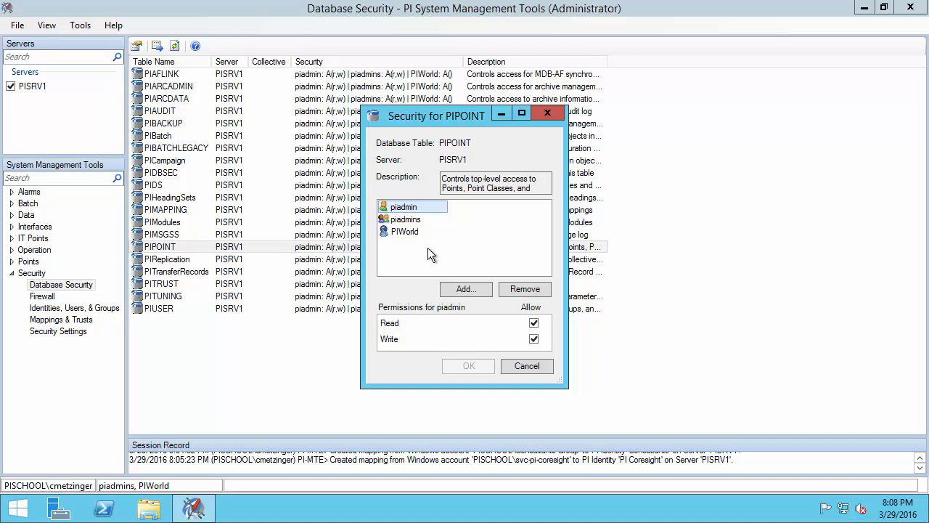
pyautogui.click(467, 289)
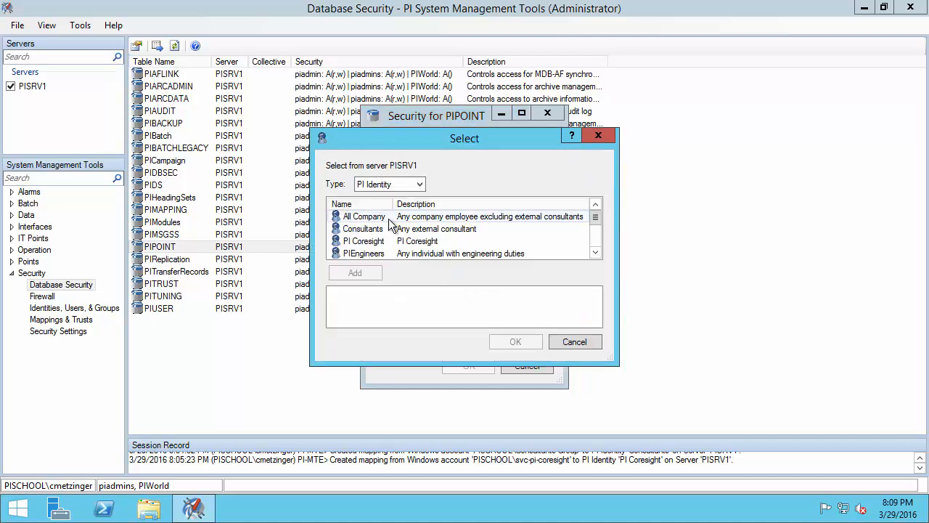
pyautogui.click(388, 220)
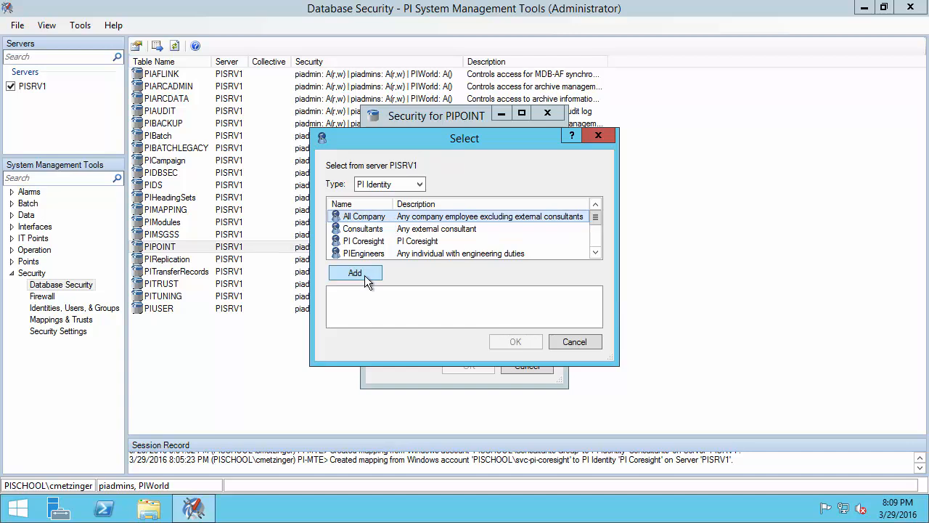
pyautogui.click(364, 275)
pyautogui.click(366, 229)
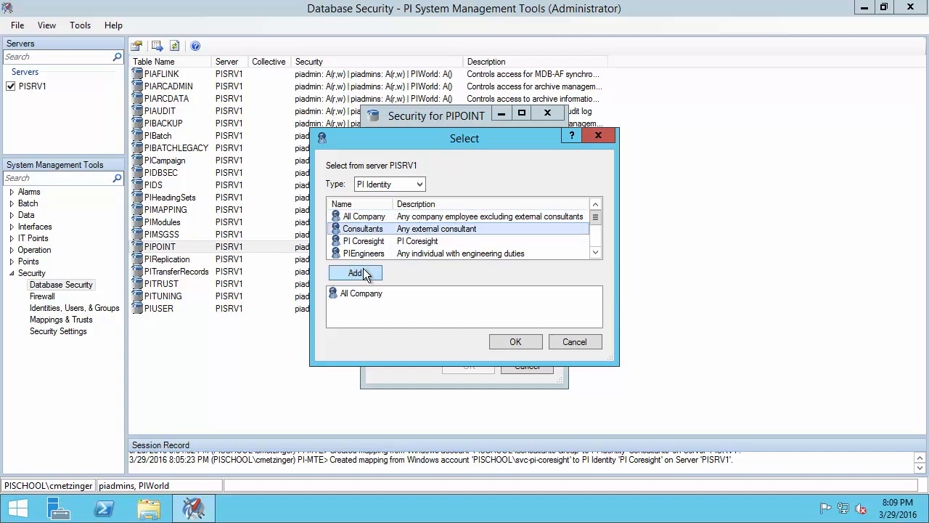
pyautogui.click(366, 275)
pyautogui.click(513, 339)
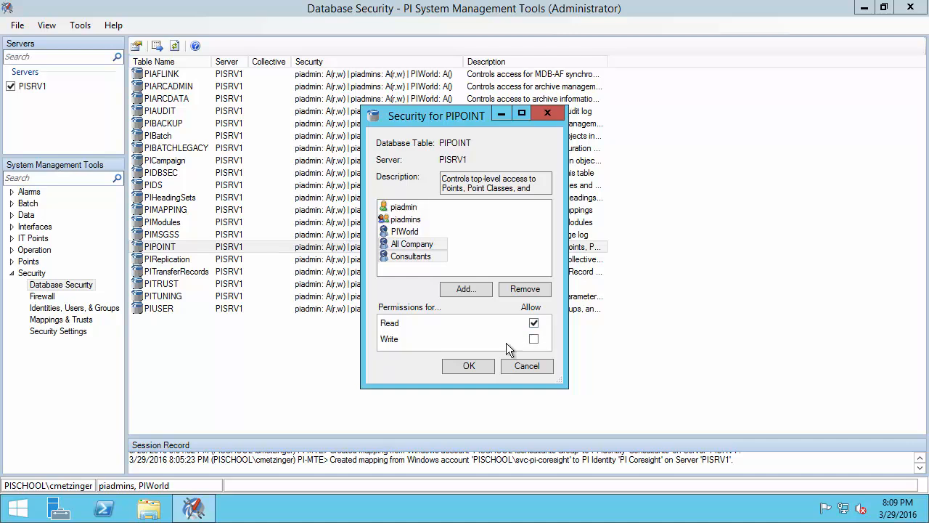
pyautogui.click(471, 366)
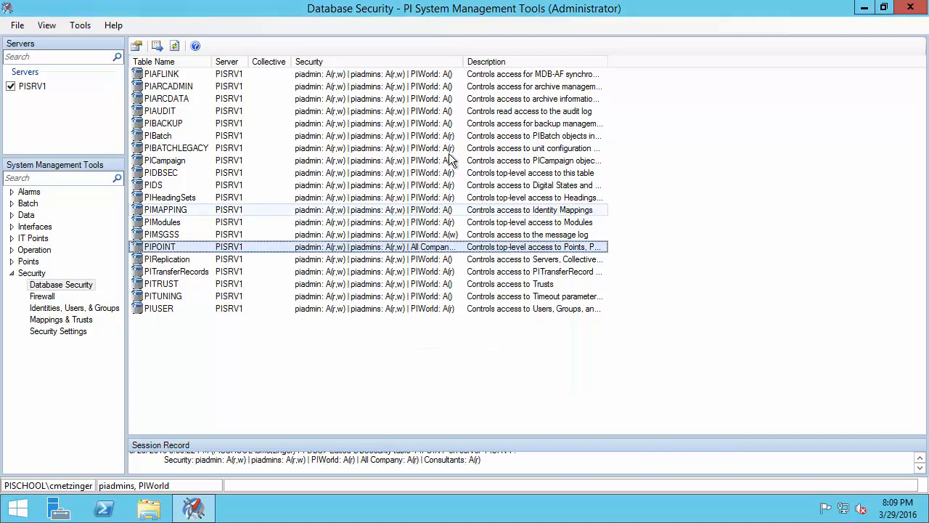
# Fit the Security column to its contents and give PI Coresight read access to the PIPOINT table
pyautogui.doubleClick(464, 58)
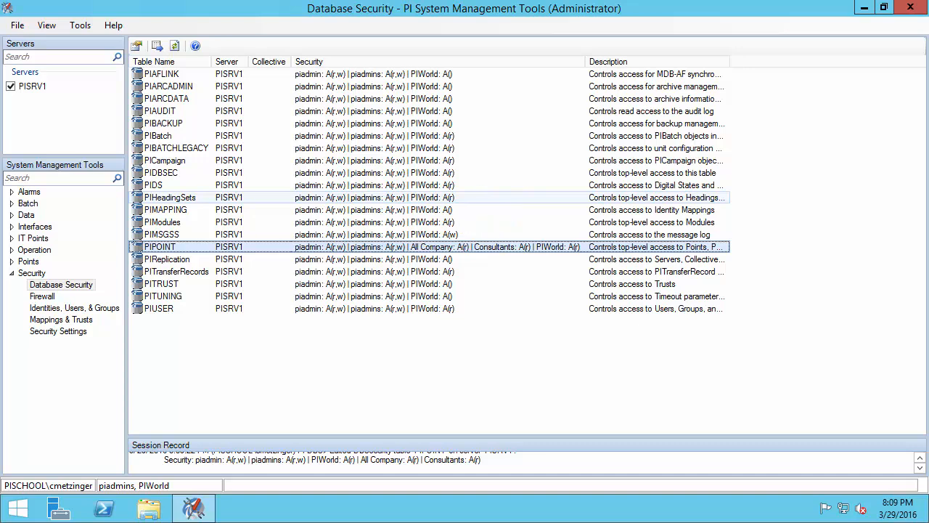
pyautogui.doubleClick(498, 244)
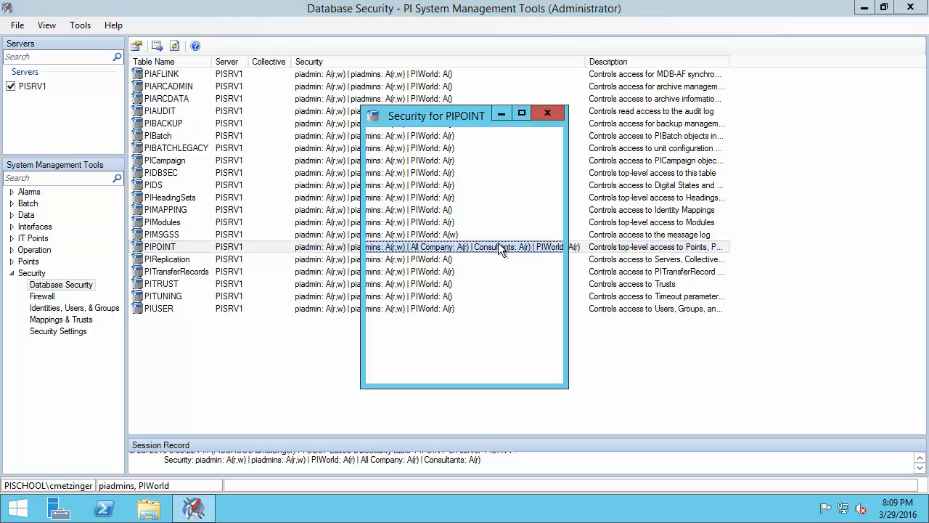
pyautogui.click(461, 286)
pyautogui.click(363, 241)
pyautogui.click(372, 272)
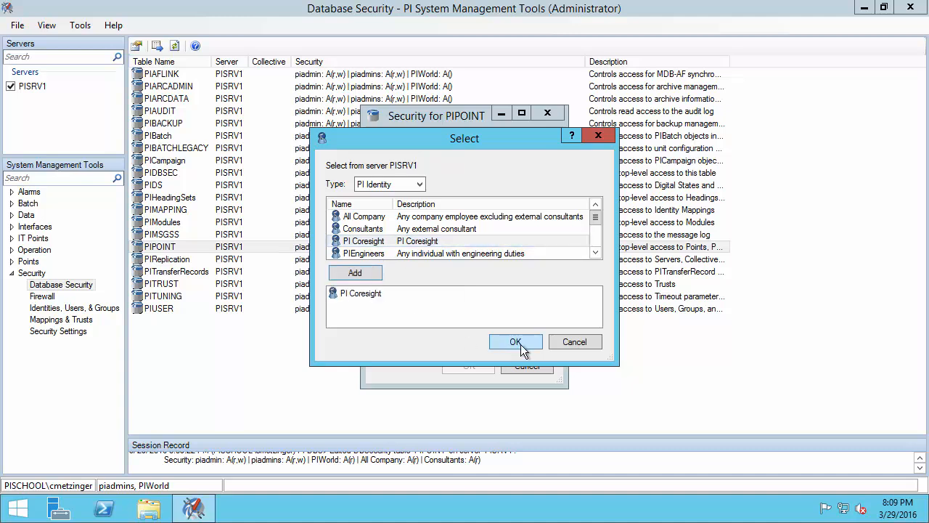
pyautogui.click(517, 343)
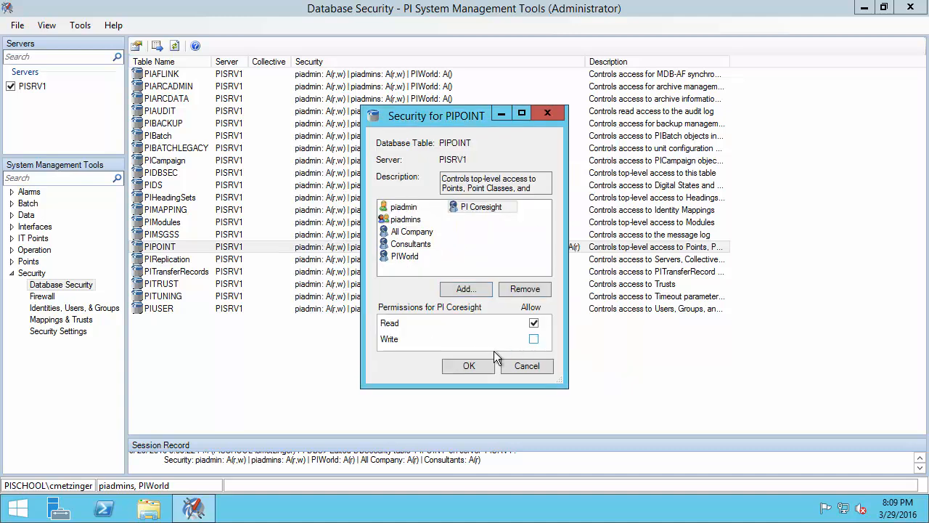
pyautogui.click(468, 366)
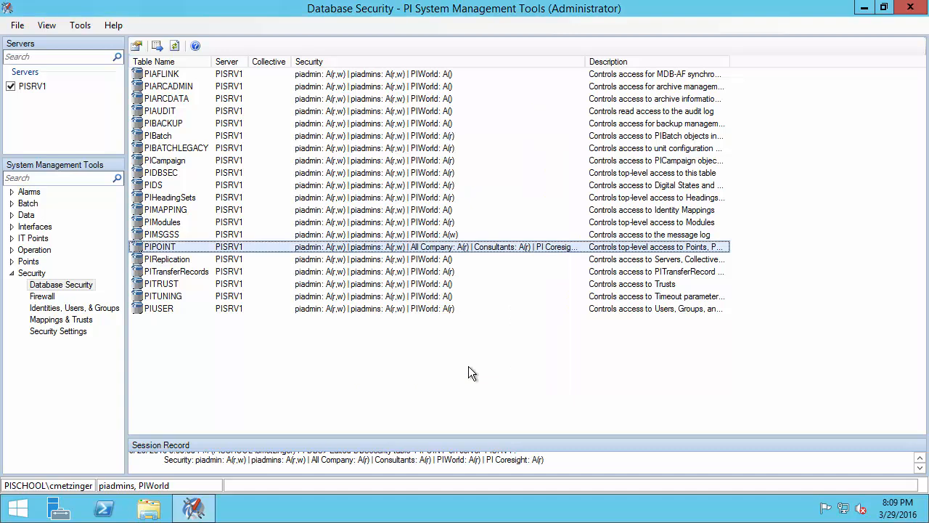
# Refit the Security column to its contents and give PI Coresight read access to the PIUSER table
pyautogui.doubleClick(586, 61)
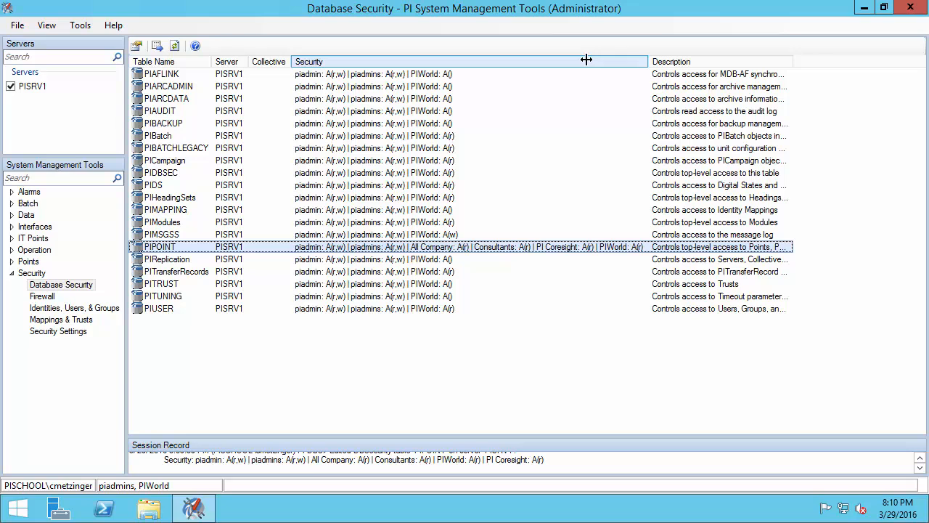
pyautogui.doubleClick(455, 306)
pyautogui.click(460, 286)
pyautogui.click(406, 240)
pyautogui.click(355, 272)
pyautogui.click(515, 341)
pyautogui.click(507, 344)
pyautogui.click(476, 366)
# Add the PI Coresight identity to the PIMAPPING table's security with read access only
pyautogui.doubleClick(264, 206)
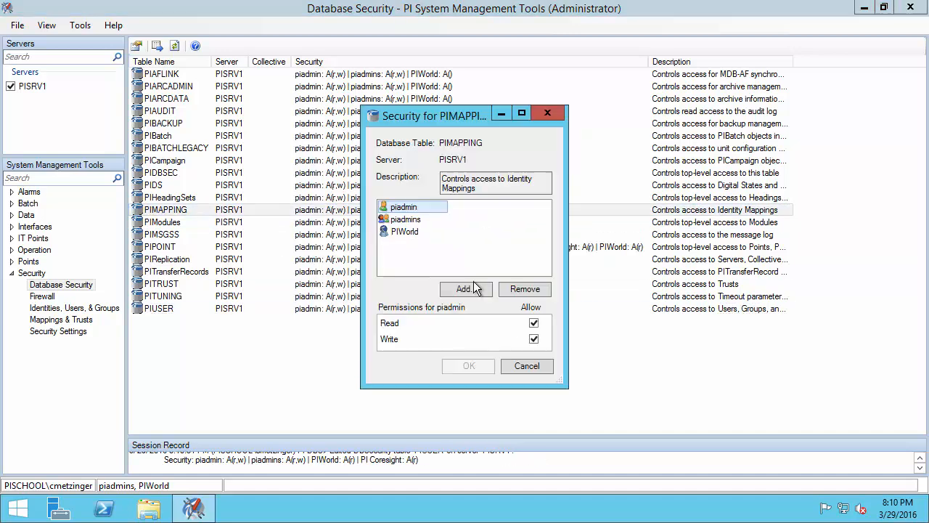
pyautogui.click(472, 285)
pyautogui.click(376, 241)
pyautogui.click(355, 273)
pyautogui.click(516, 341)
pyautogui.click(536, 348)
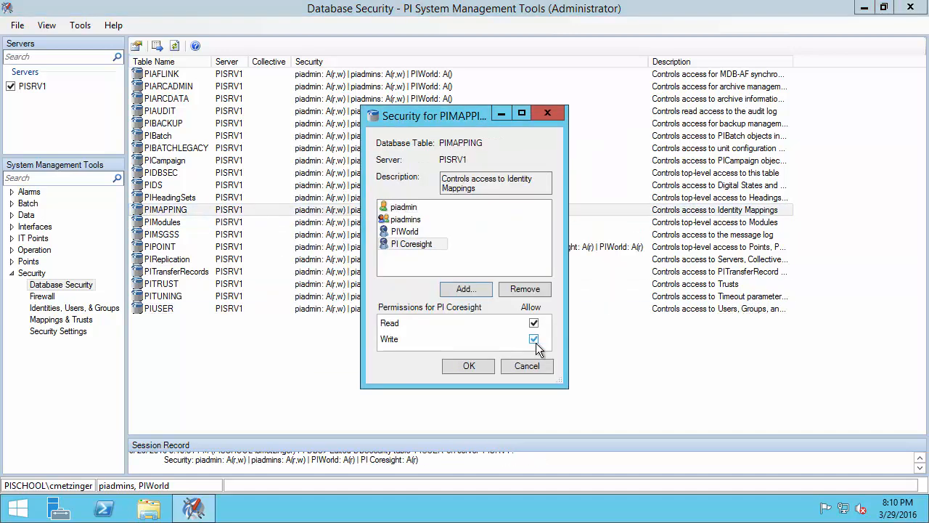
pyautogui.click(473, 366)
# Add the PI Coresight identity to the PIDBSEC table's security with read access only
pyautogui.doubleClick(414, 172)
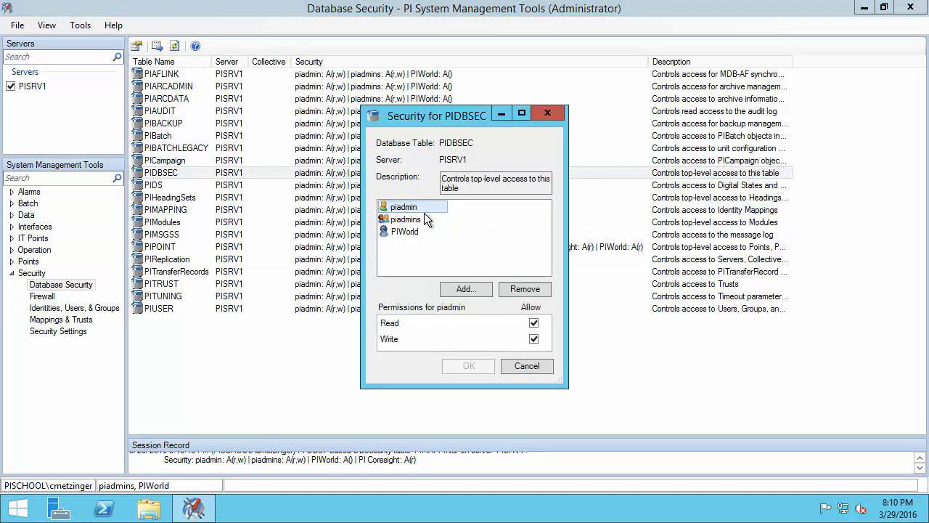
pyautogui.click(472, 285)
pyautogui.click(375, 241)
pyautogui.click(355, 272)
pyautogui.click(516, 341)
pyautogui.click(536, 352)
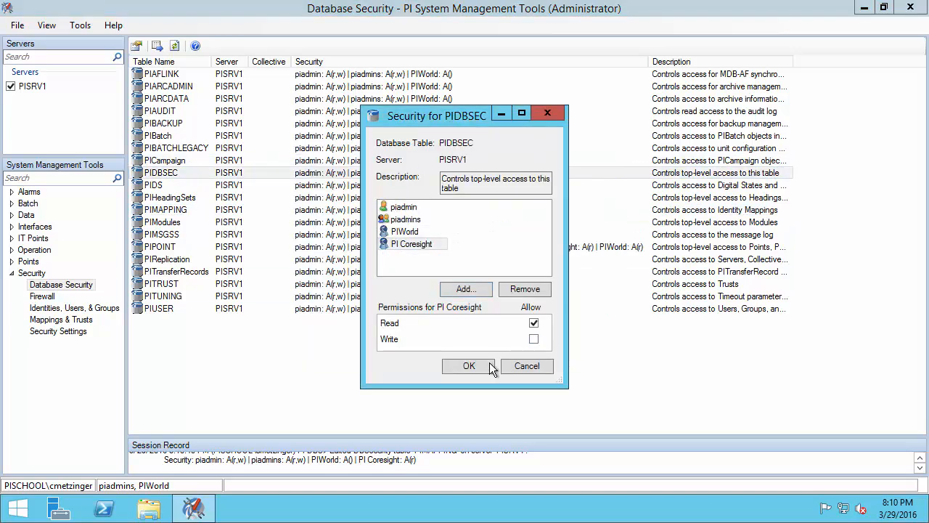
pyautogui.click(475, 366)
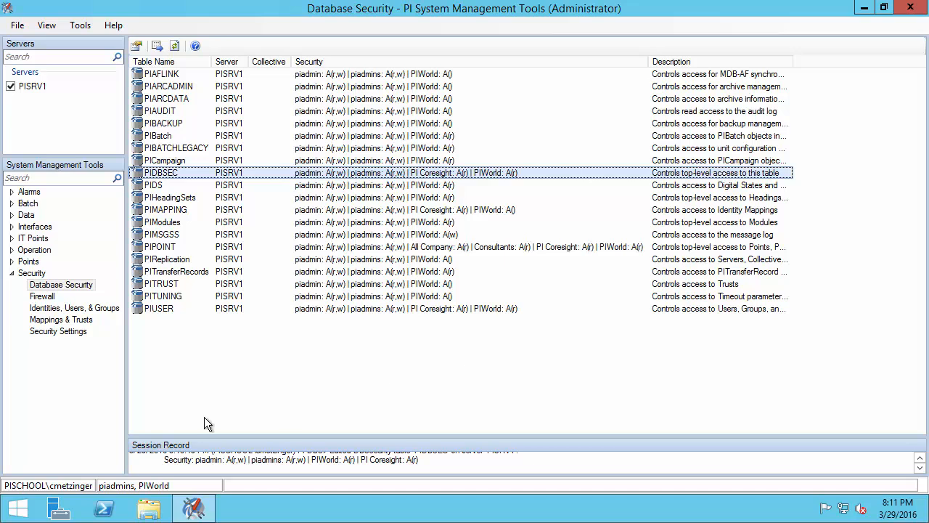
# Start a second PI System Management Tools instance as a different user, entering the user name iuser and the account password
pyautogui.click(18, 509)
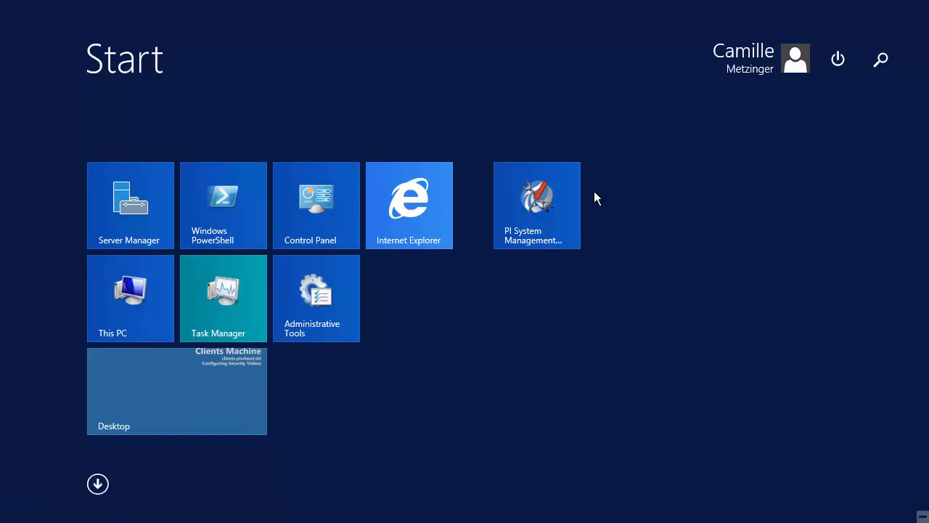
pyautogui.rightClick(552, 209)
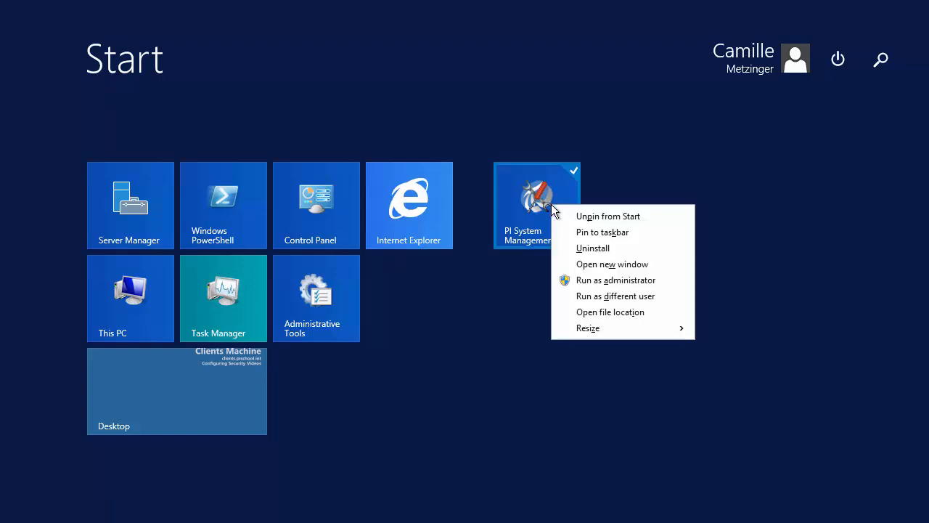
pyautogui.click(645, 294)
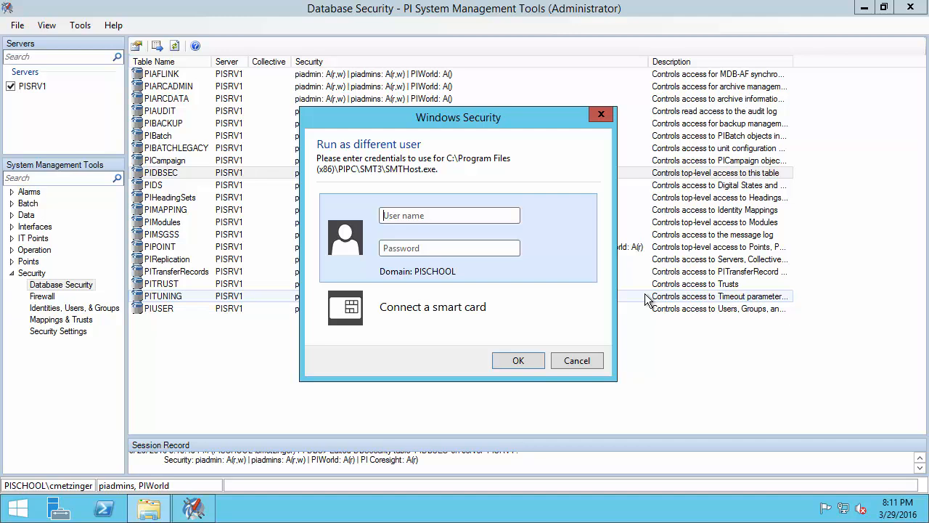
pyautogui.write('iuser')
pyautogui.click(458, 247)
pyautogui.write('********')
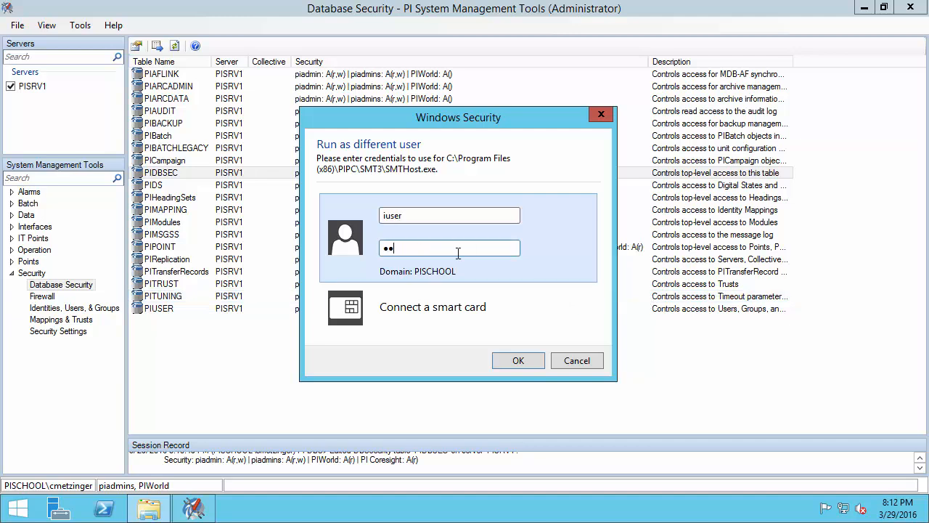
pyautogui.press('Return')
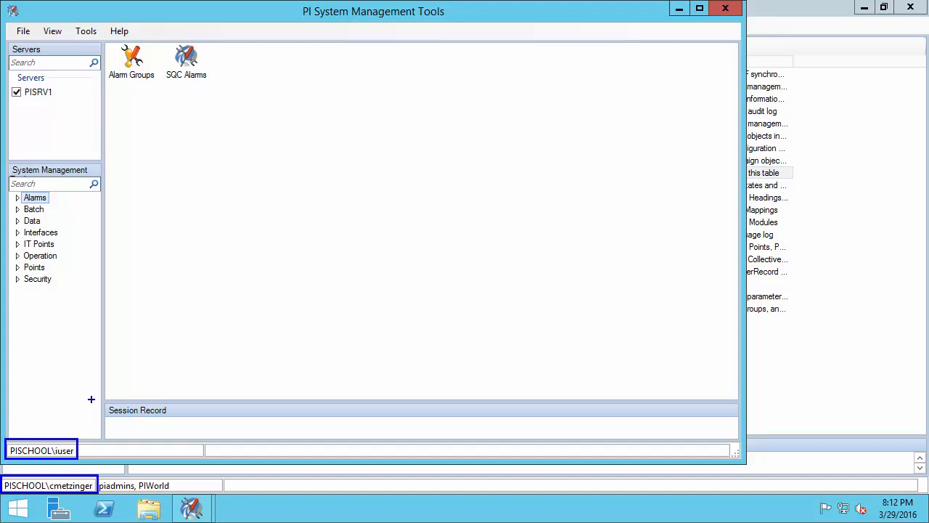
# In the iuser session, open Mappings & Trusts and examine the mapping list, session record and assigned identities
pyautogui.click(17, 281)
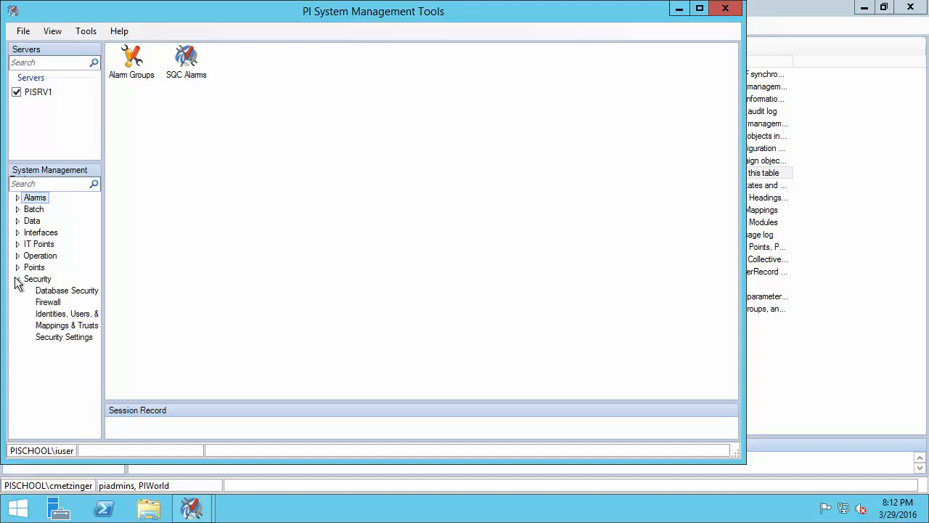
pyautogui.click(66, 325)
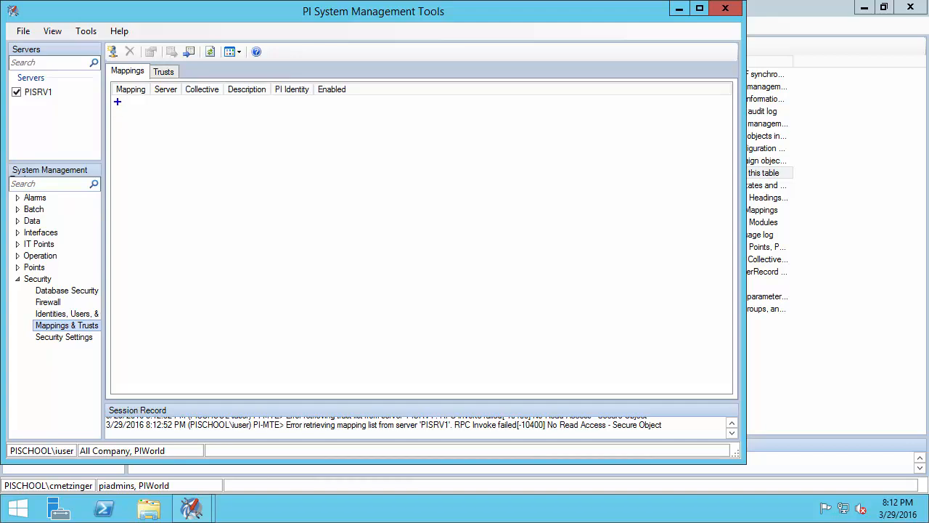
pyautogui.moveTo(118, 99); pyautogui.dragTo(703, 386)
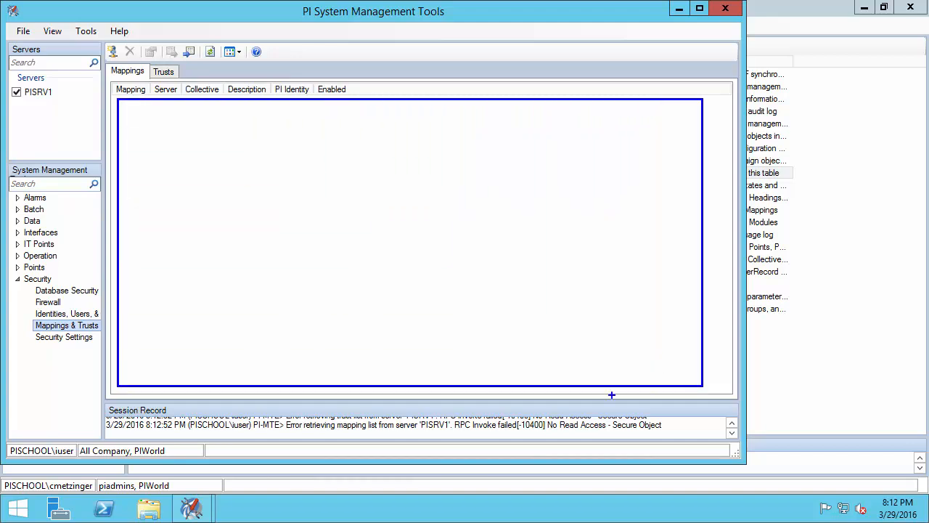
pyautogui.moveTo(283, 420)
pyautogui.mouseDown()
pyautogui.moveTo(397, 421)
pyautogui.moveTo(601, 401)
pyautogui.moveTo(673, 433)
pyautogui.mouseUp()
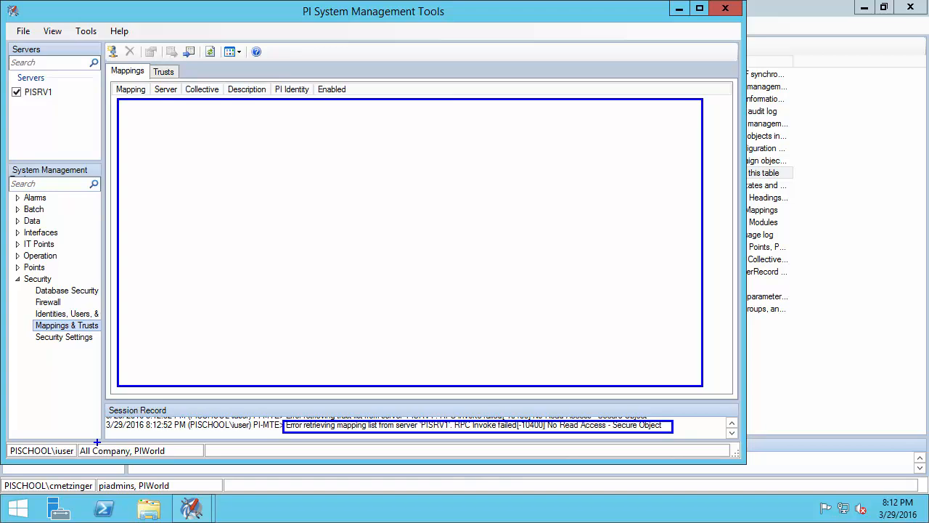
pyautogui.moveTo(97, 442); pyautogui.dragTo(122, 411)
# Start a third PI System Management Tools instance as a different user, entering the user name sconsultant and the account password
pyautogui.click(7, 514)
pyautogui.rightClick(539, 196)
pyautogui.click(578, 282)
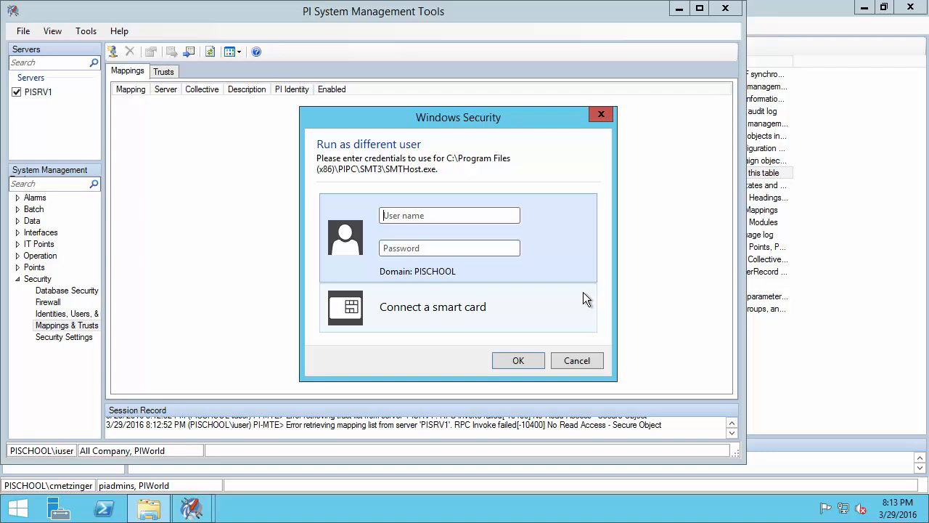
pyautogui.write('sconsultant')
pyautogui.click(509, 247)
pyautogui.write('*******')
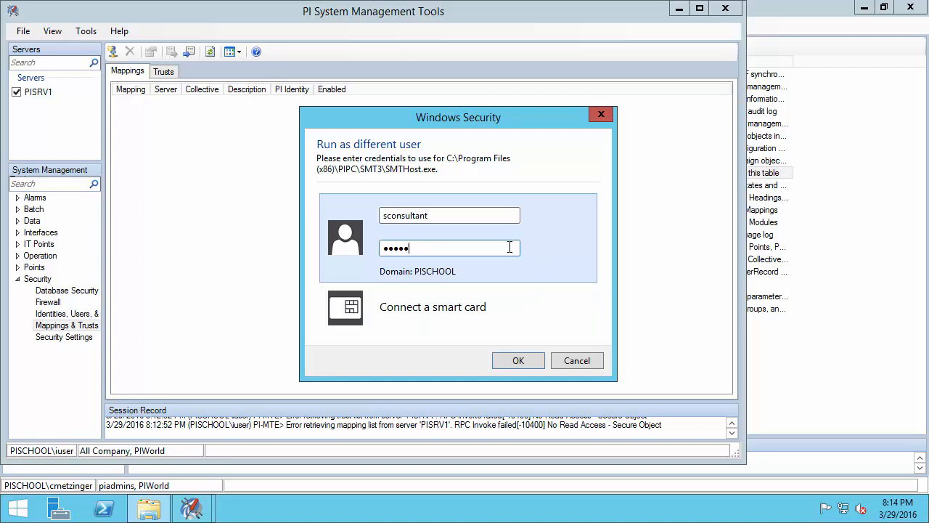
pyautogui.press('Return')
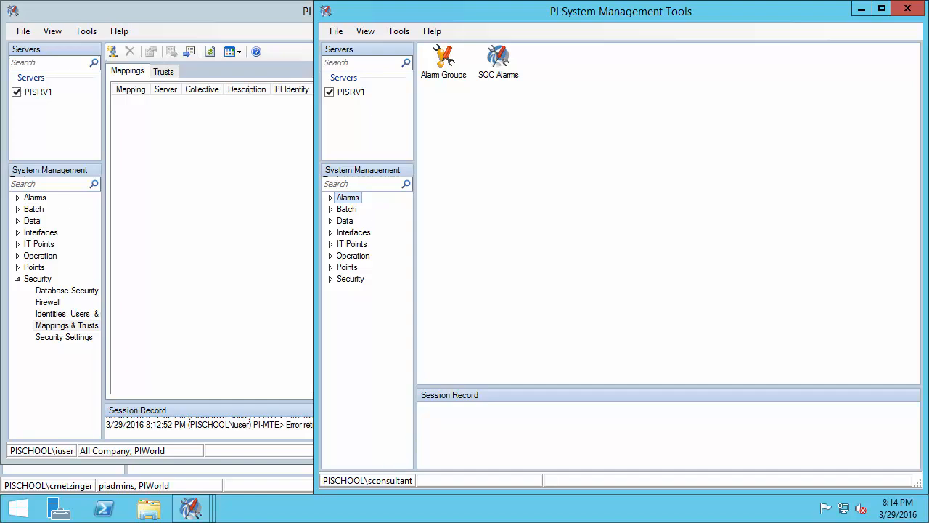
# In the sconsultant session, open Mappings & Trusts and examine the mapping list, session record and assigned identities
pyautogui.click(331, 281)
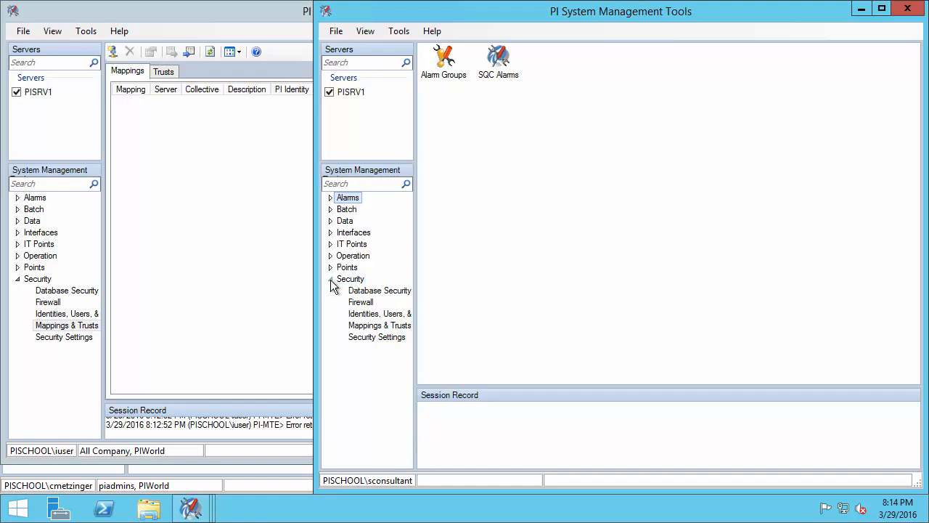
pyautogui.click(373, 326)
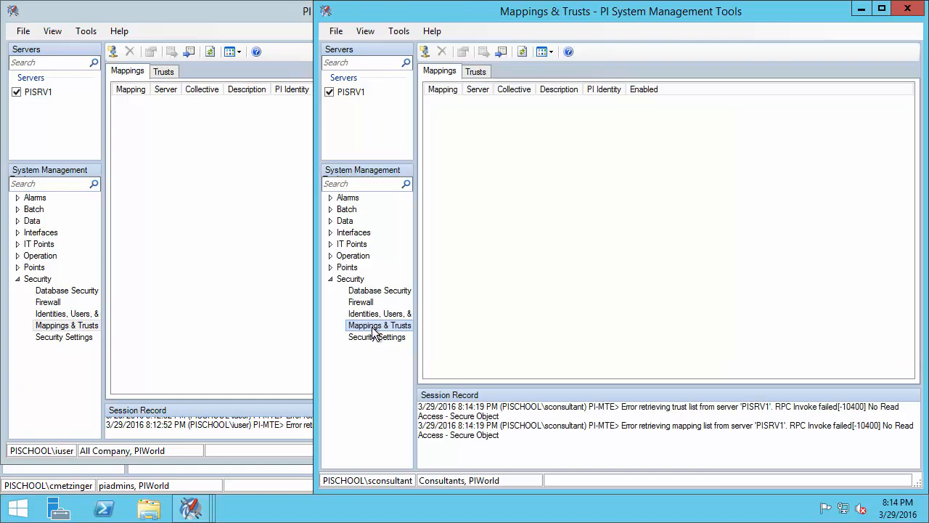
pyautogui.moveTo(430, 99)
pyautogui.mouseDown()
pyautogui.moveTo(436, 116)
pyautogui.moveTo(778, 332)
pyautogui.moveTo(885, 378)
pyautogui.mouseUp()
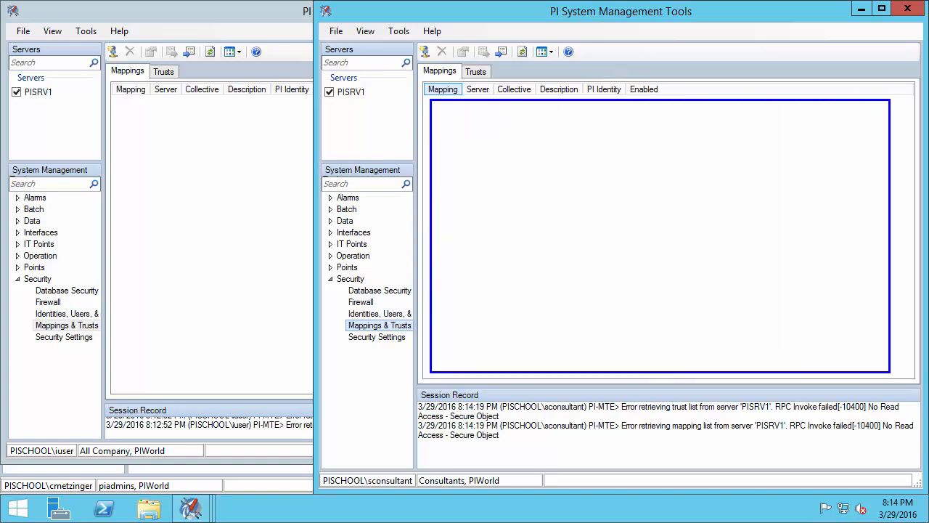
pyautogui.moveTo(616, 422)
pyautogui.mouseDown()
pyautogui.moveTo(661, 438)
pyautogui.moveTo(893, 427)
pyautogui.mouseUp()
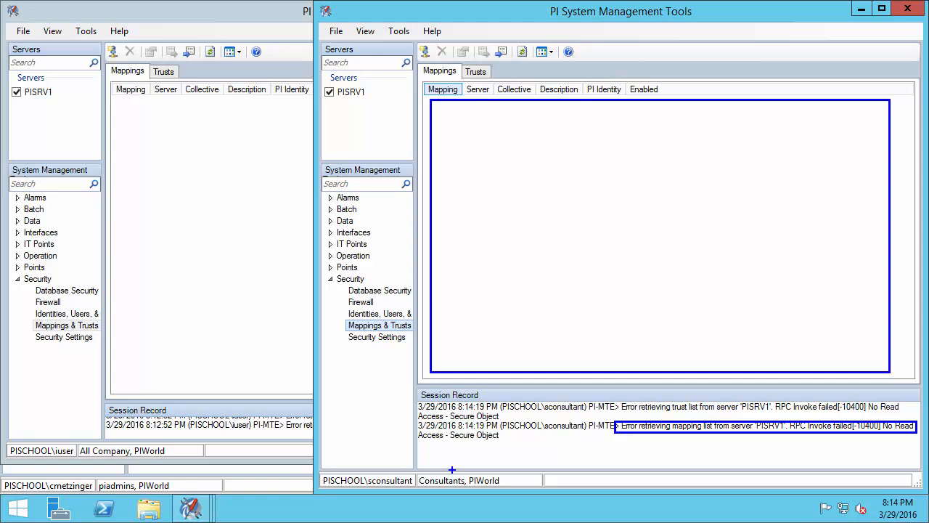
pyautogui.moveTo(451, 470); pyautogui.dragTo(478, 432)
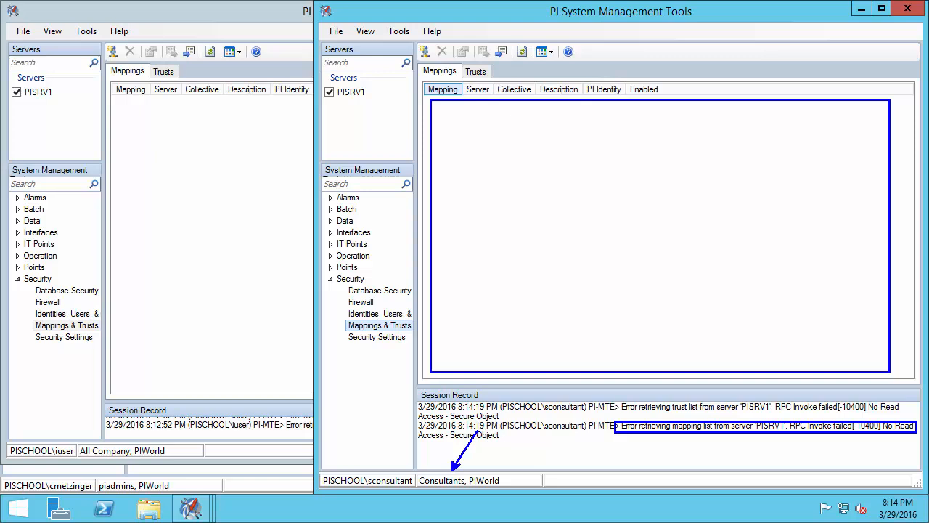
# Open Database Security in the sconsultant session and compare the PIDBSEC table's permissions with the identities assigned to each session
pyautogui.click(398, 291)
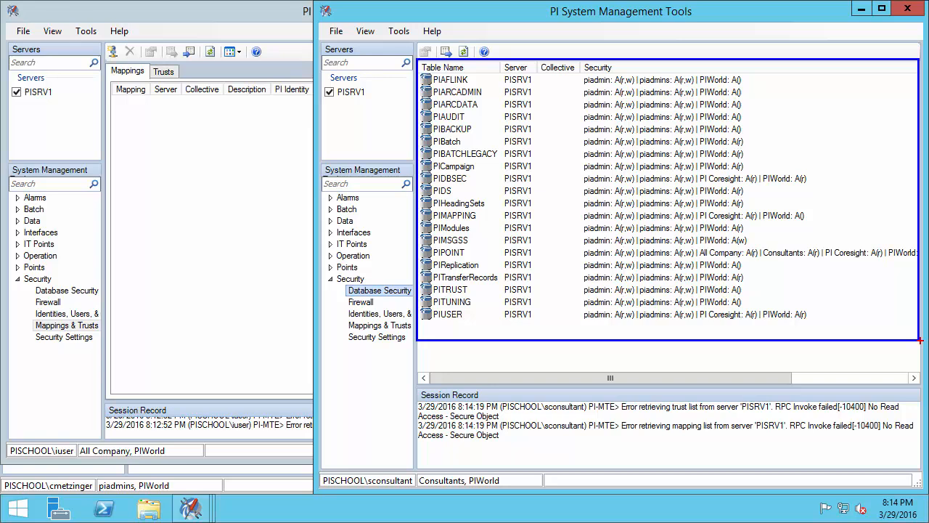
pyautogui.moveTo(485, 463)
pyautogui.mouseDown()
pyautogui.moveTo(515, 448)
pyautogui.moveTo(541, 419)
pyautogui.mouseUp()
pyautogui.moveTo(415, 470)
pyautogui.mouseDown()
pyautogui.moveTo(468, 488)
pyautogui.moveTo(504, 487)
pyautogui.mouseUp()
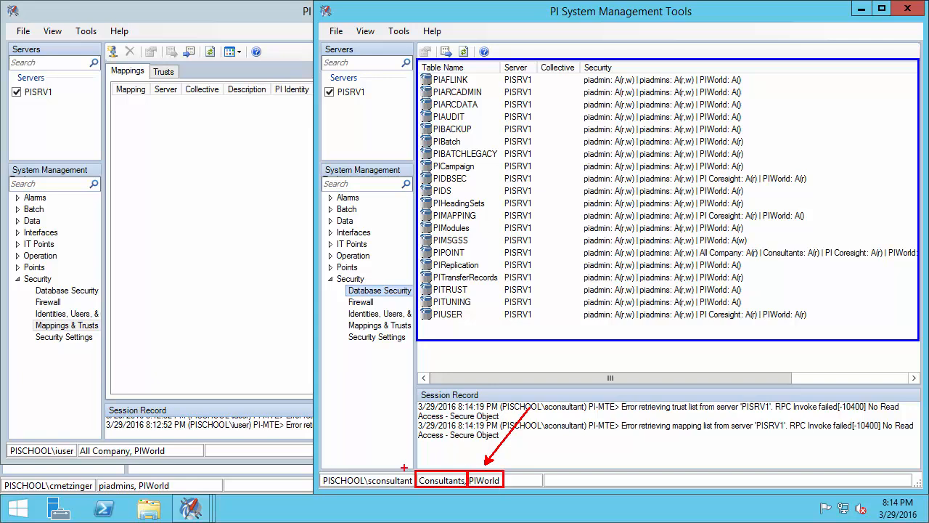
pyautogui.moveTo(156, 445); pyautogui.dragTo(198, 413)
pyautogui.moveTo(172, 480); pyautogui.dragTo(205, 458)
pyautogui.moveTo(419, 172); pyautogui.dragTo(818, 189)
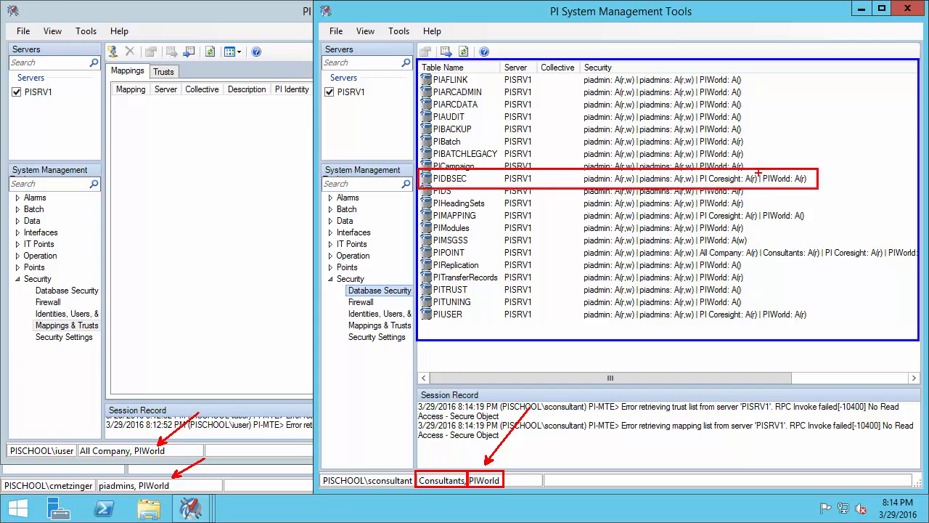
pyautogui.moveTo(759, 172); pyautogui.dragTo(814, 186)
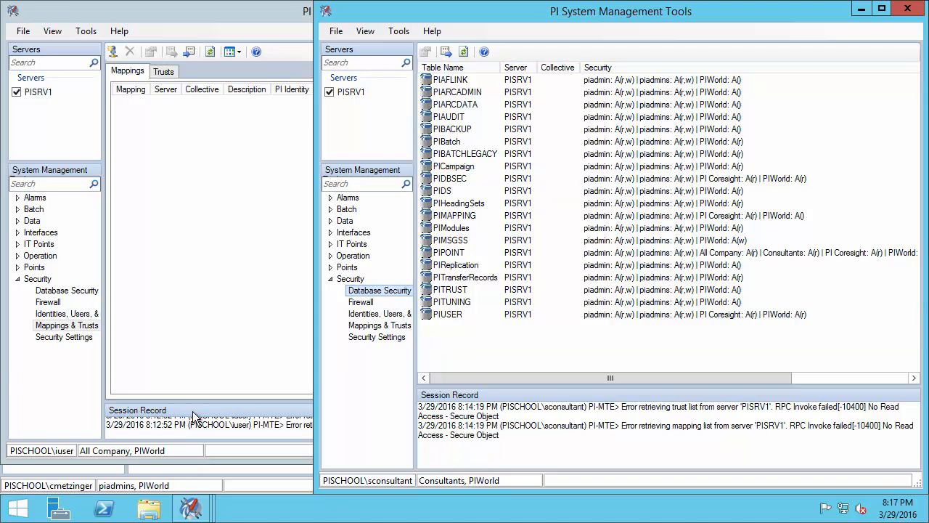
# In the administrator session, open Identities, Users, & Groups and disable the PIWorld identity
pyautogui.click(81, 470)
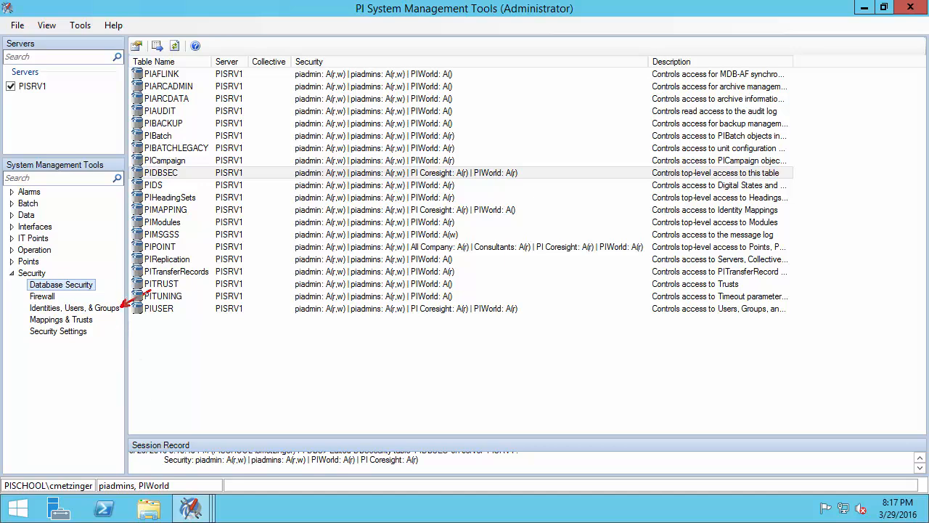
pyautogui.click(94, 308)
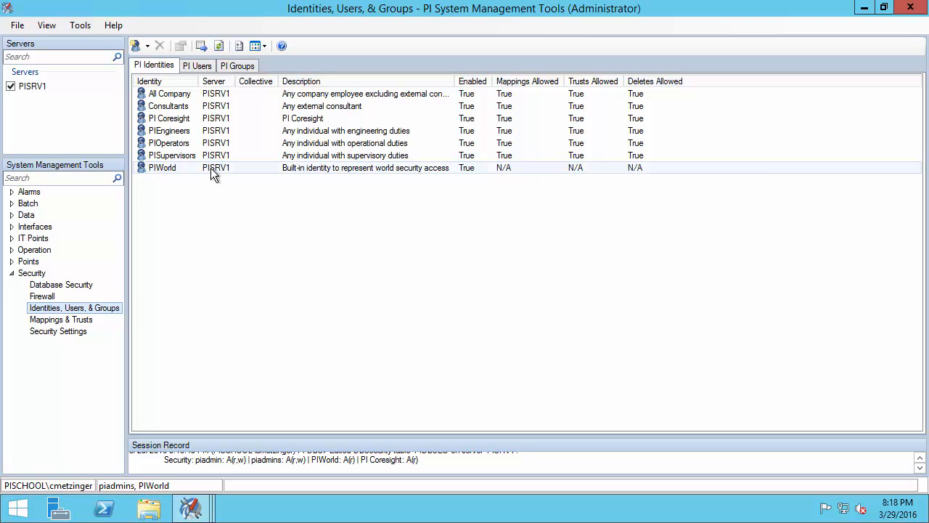
pyautogui.doubleClick(211, 171)
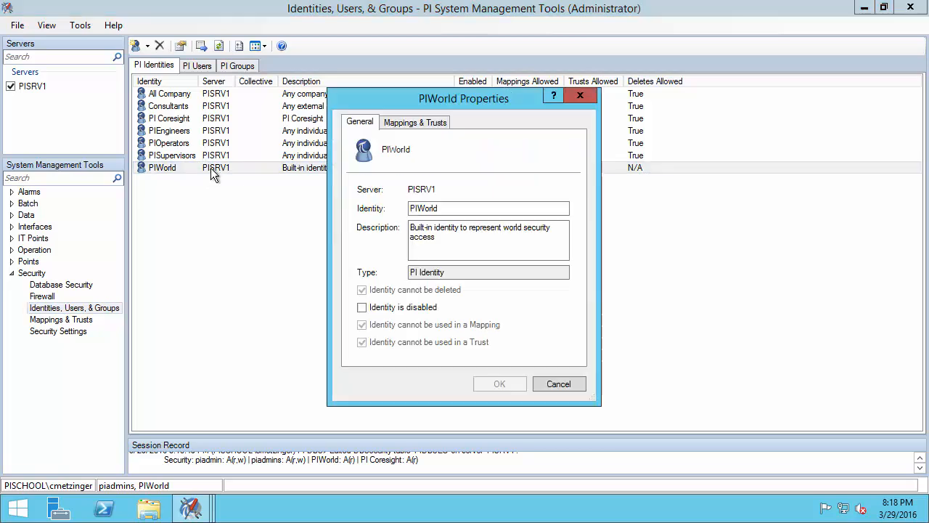
pyautogui.hotkey('ctrl', '2')
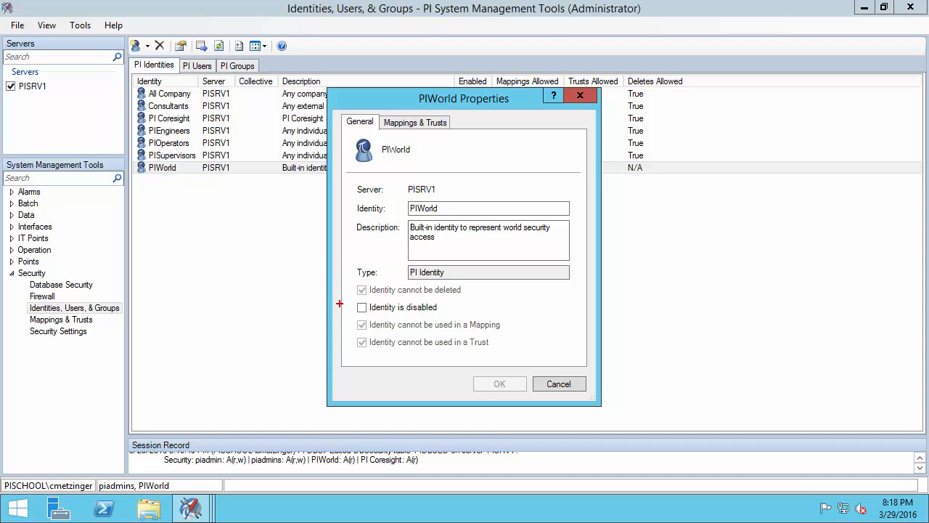
pyautogui.moveTo(351, 300); pyautogui.dragTo(445, 319)
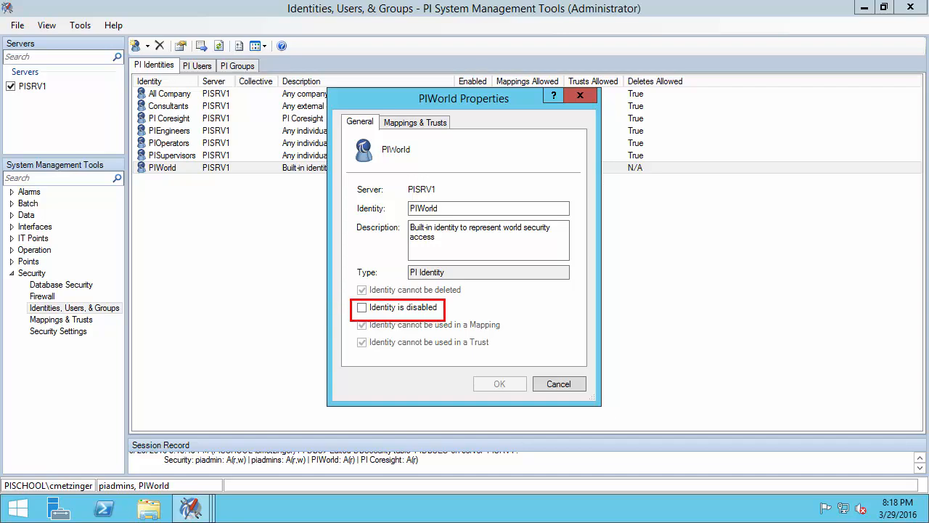
pyautogui.press('Escape')
pyautogui.click(362, 308)
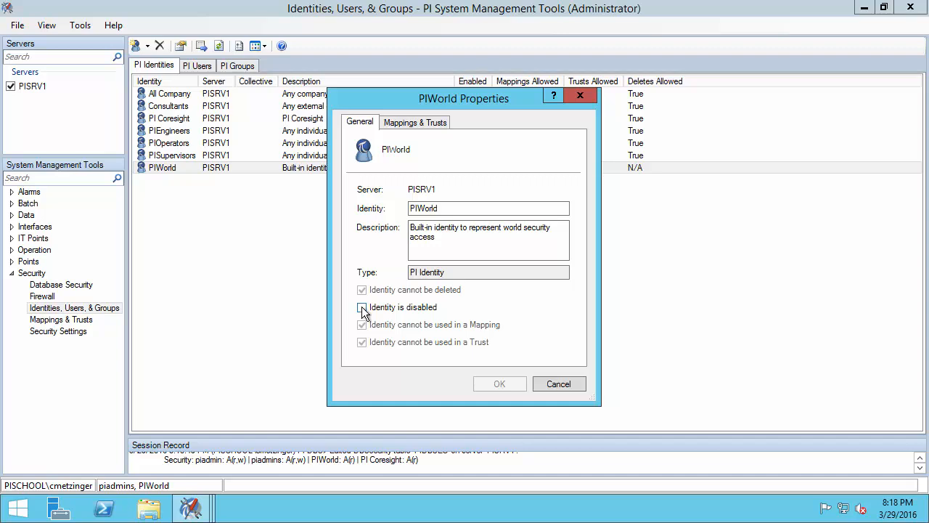
pyautogui.click(498, 389)
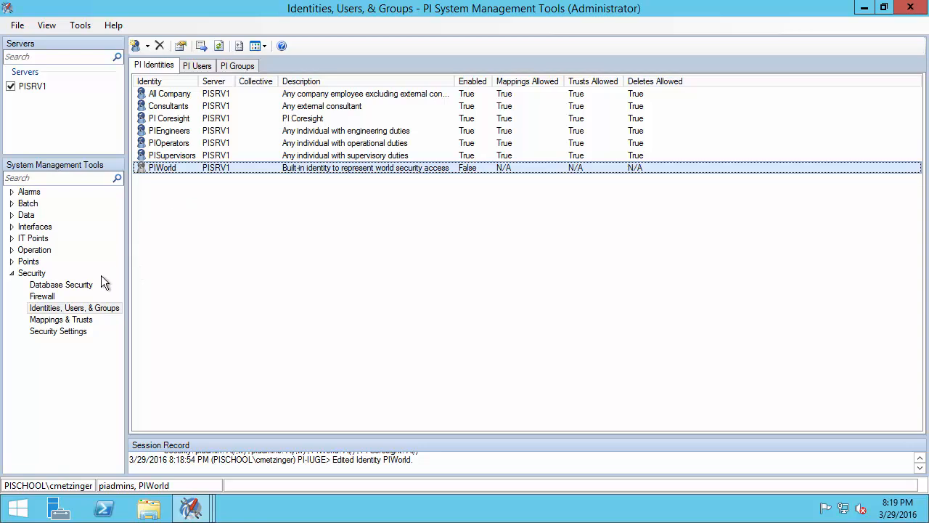
# Open Database Security and examine the PIWorld entry in the PIMAPPING table's security, leaving it unchanged
pyautogui.click(64, 286)
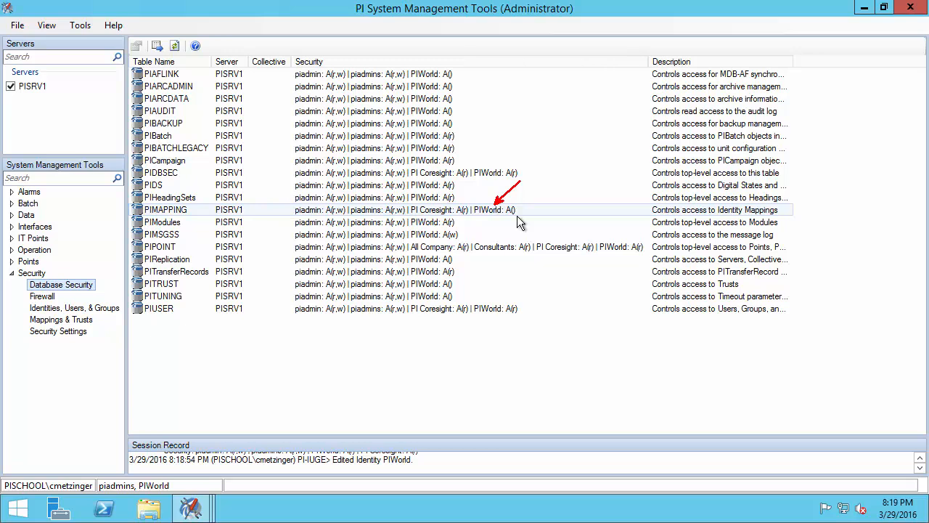
pyautogui.doubleClick(496, 212)
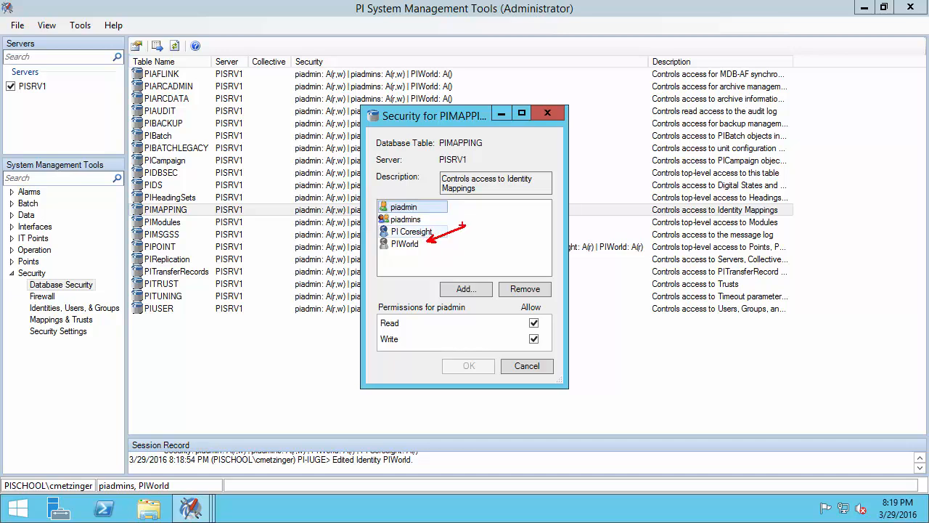
pyautogui.click(547, 114)
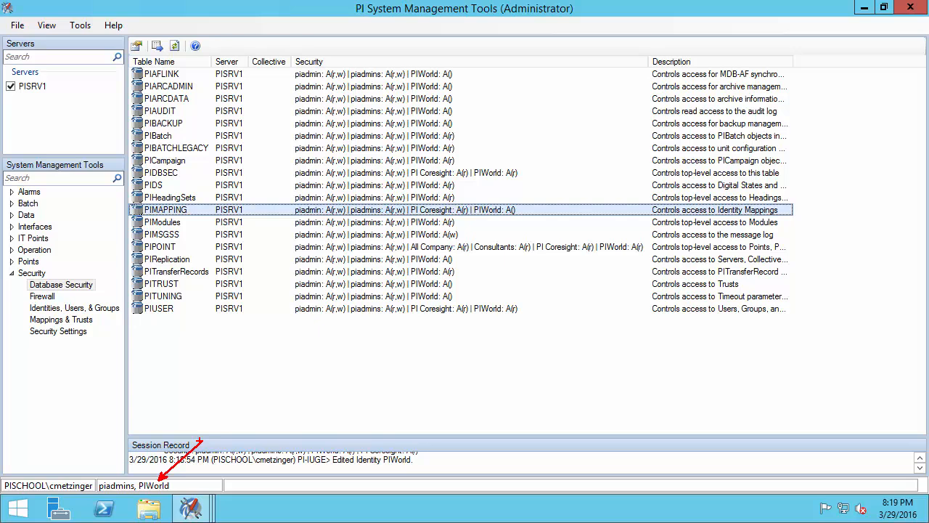
# Switch to the sconsultant session and reconnect it to PISRV1 to refresh its identities and Database Security list
pyautogui.click(190, 508)
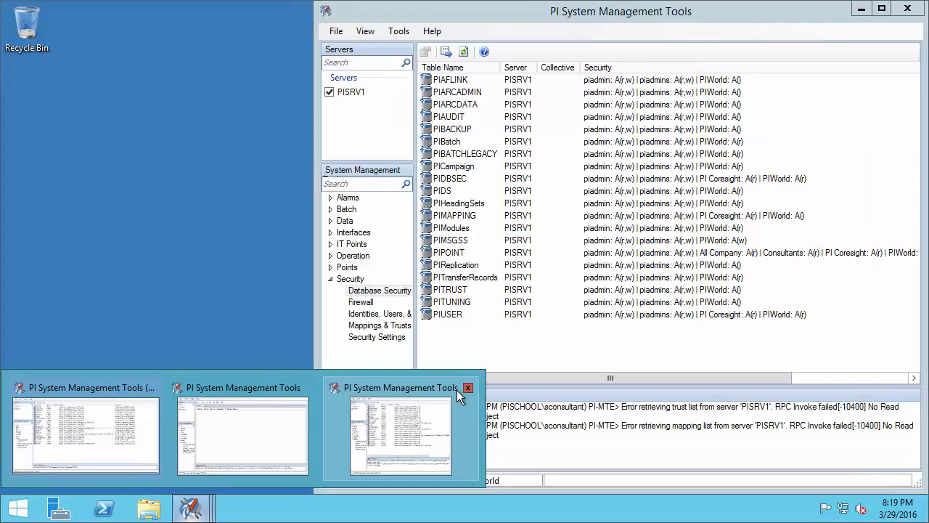
pyautogui.click(453, 388)
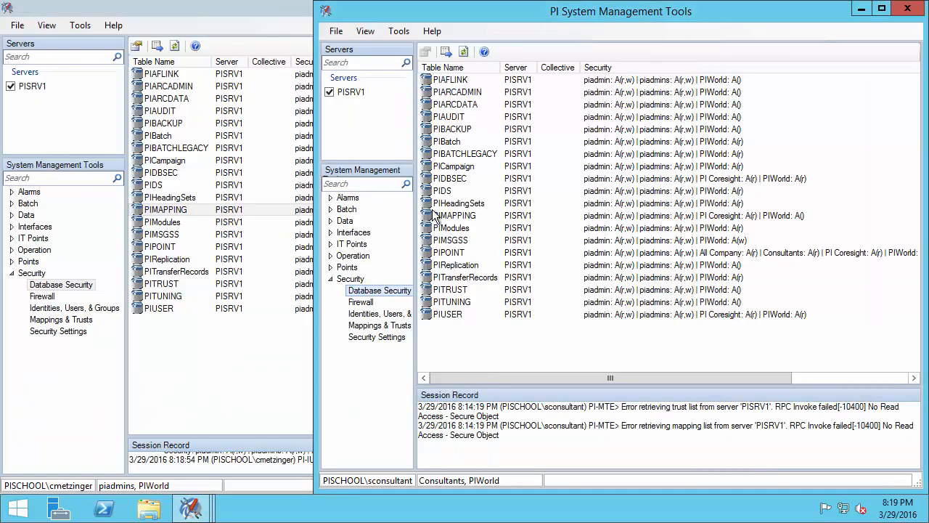
pyautogui.click(330, 92)
pyautogui.click(331, 92)
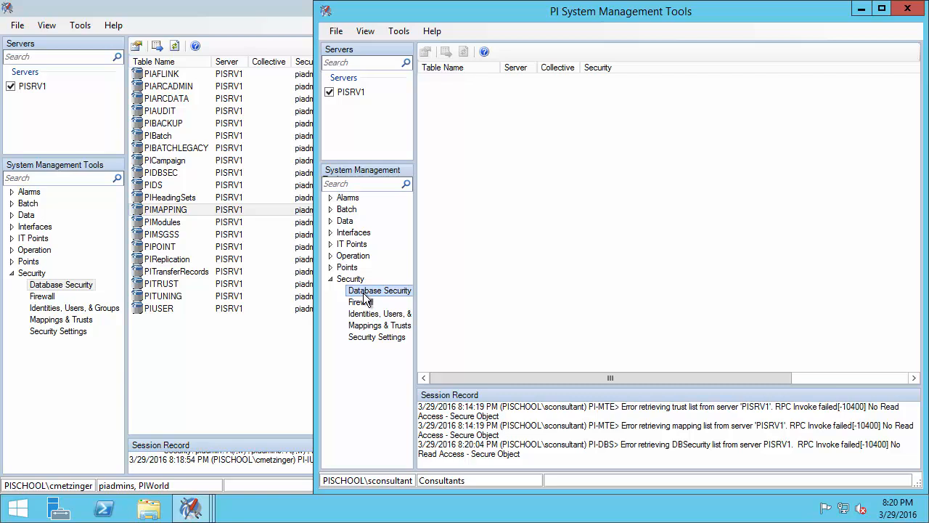
# Examine the sconsultant session's table list, latest session record entry and assigned identities, and return to the administrator session
pyautogui.hotkey('ctrl', '2')
pyautogui.moveTo(425, 78)
pyautogui.mouseDown()
pyautogui.moveTo(643, 315)
pyautogui.moveTo(911, 360)
pyautogui.mouseUp()
pyautogui.moveTo(878, 438); pyautogui.dragTo(905, 415)
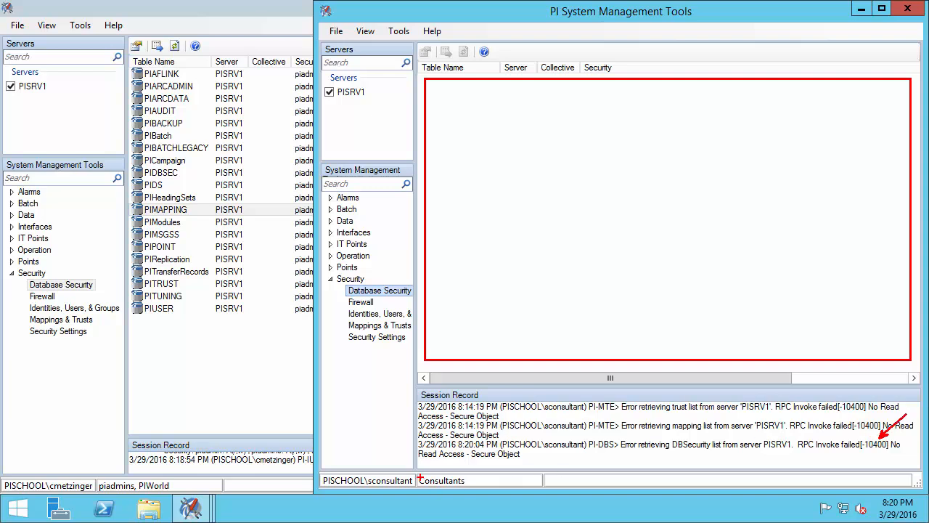
pyautogui.moveTo(417, 473); pyautogui.dragTo(466, 487)
pyautogui.moveTo(479, 485); pyautogui.dragTo(514, 488)
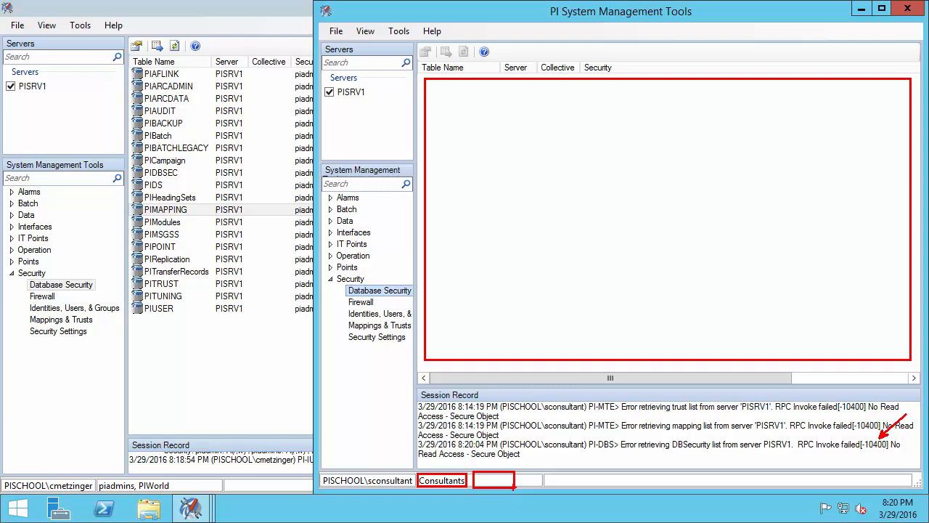
pyautogui.press('Escape')
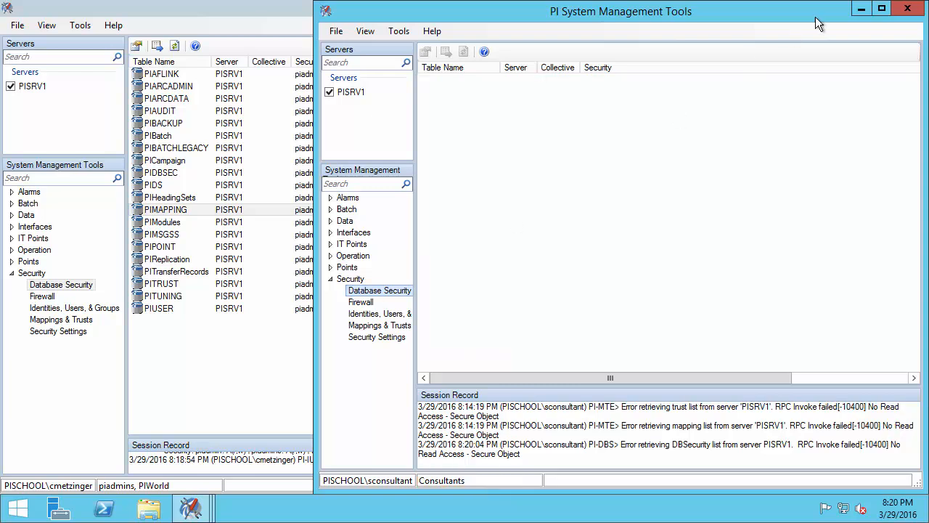
pyautogui.click(862, 10)
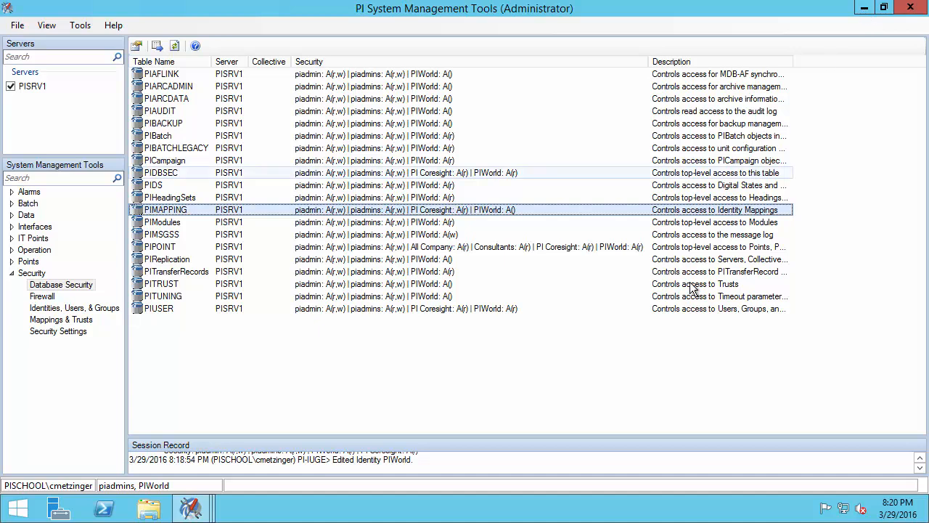